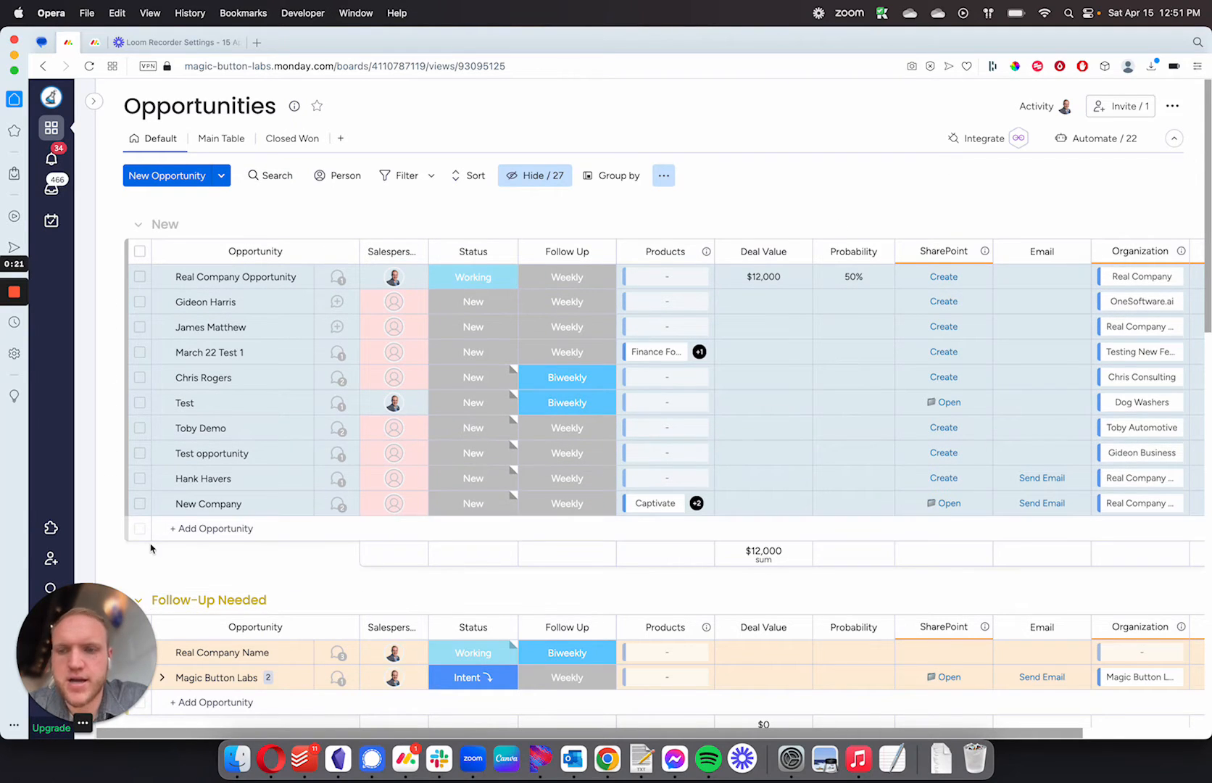
Search the app marketplace for "pandadoc", look over the matching apps, and return to the Opportunities board.
left_click(52, 530)
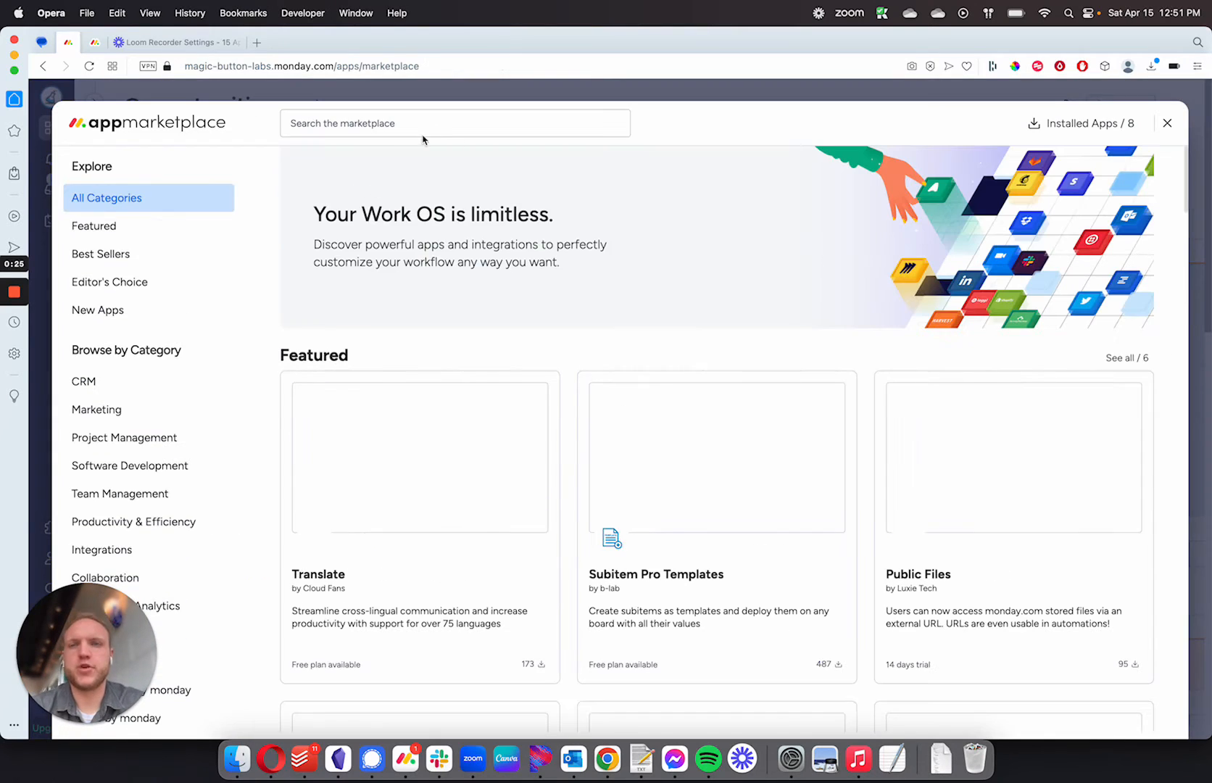
left_click(425, 124)
type("pandadoc")
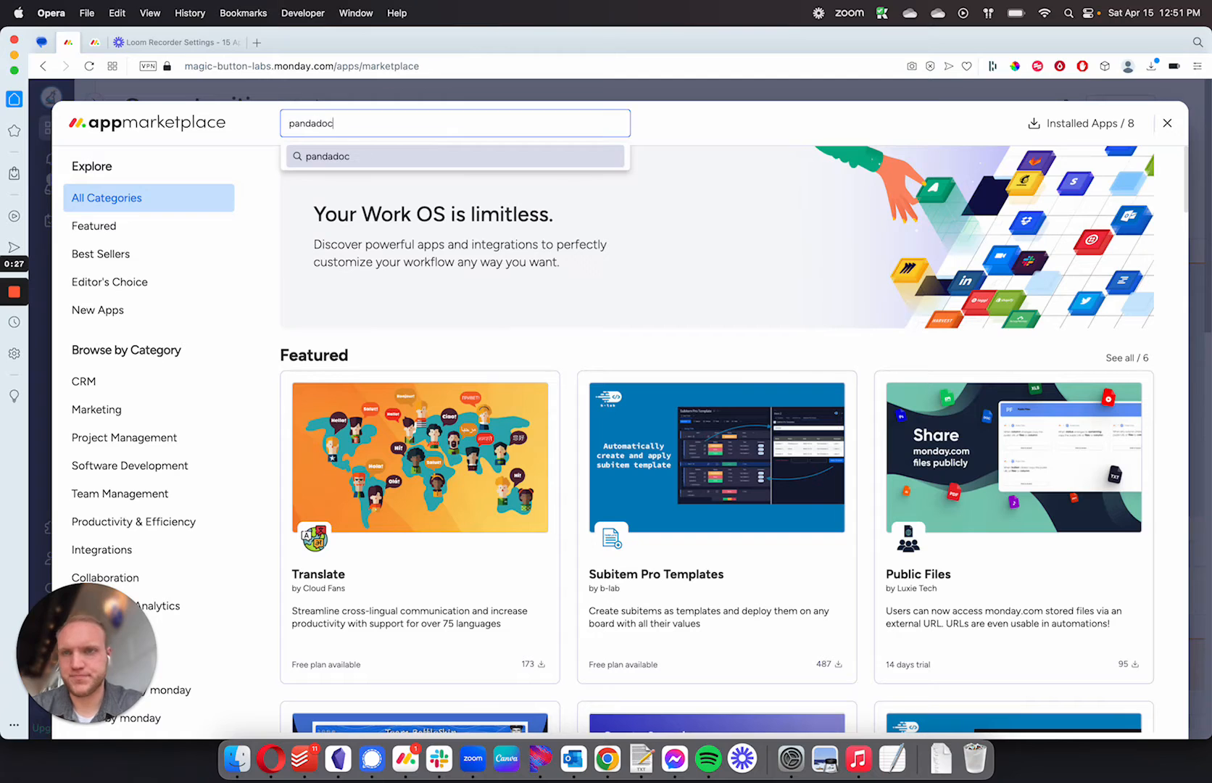
right_click(454, 162)
left_click(432, 164)
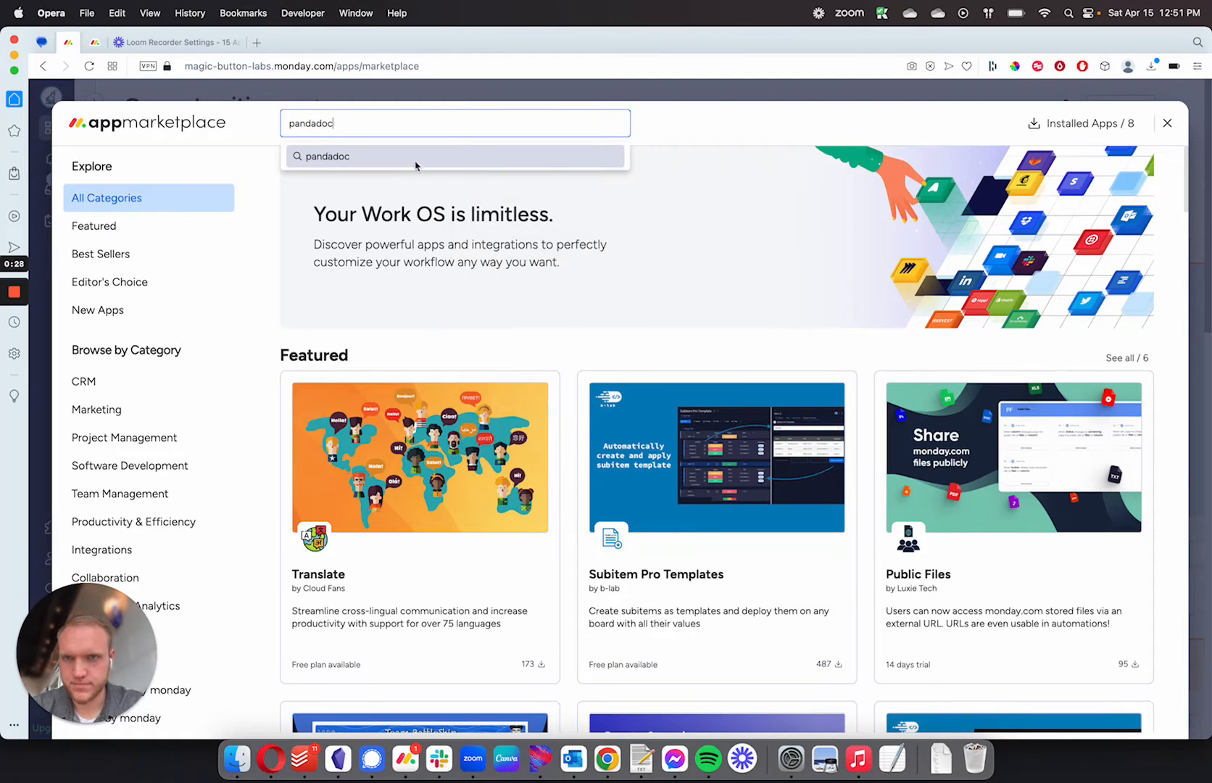
left_click(417, 163)
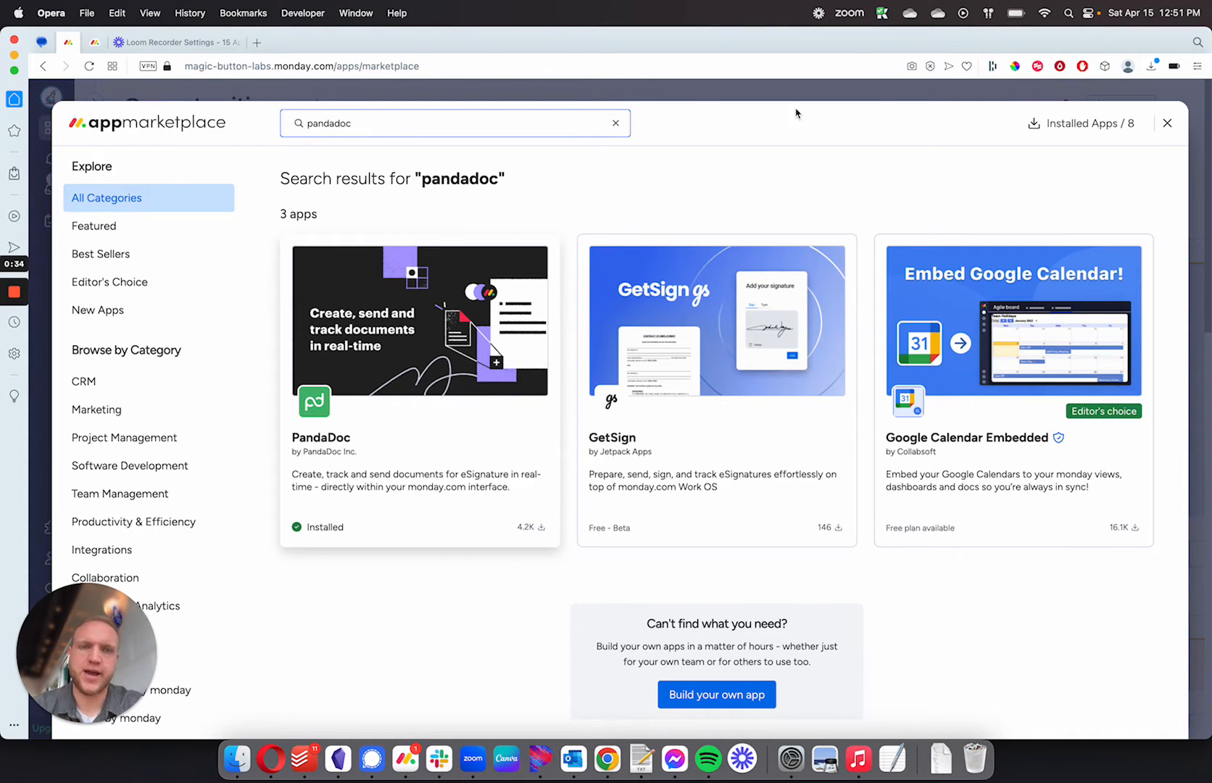
left_click(1167, 124)
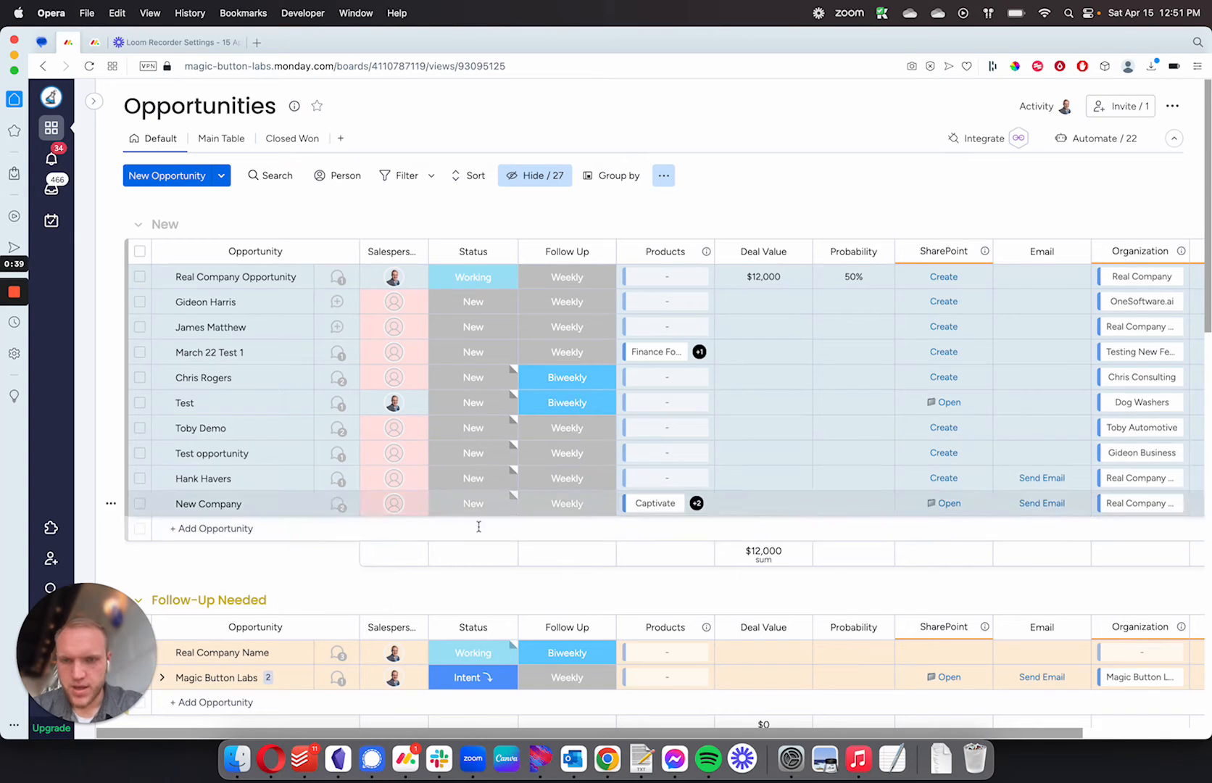
Open the New Company opportunity and look up "panda" in its Item Views Center without adding a view.
left_click(328, 503)
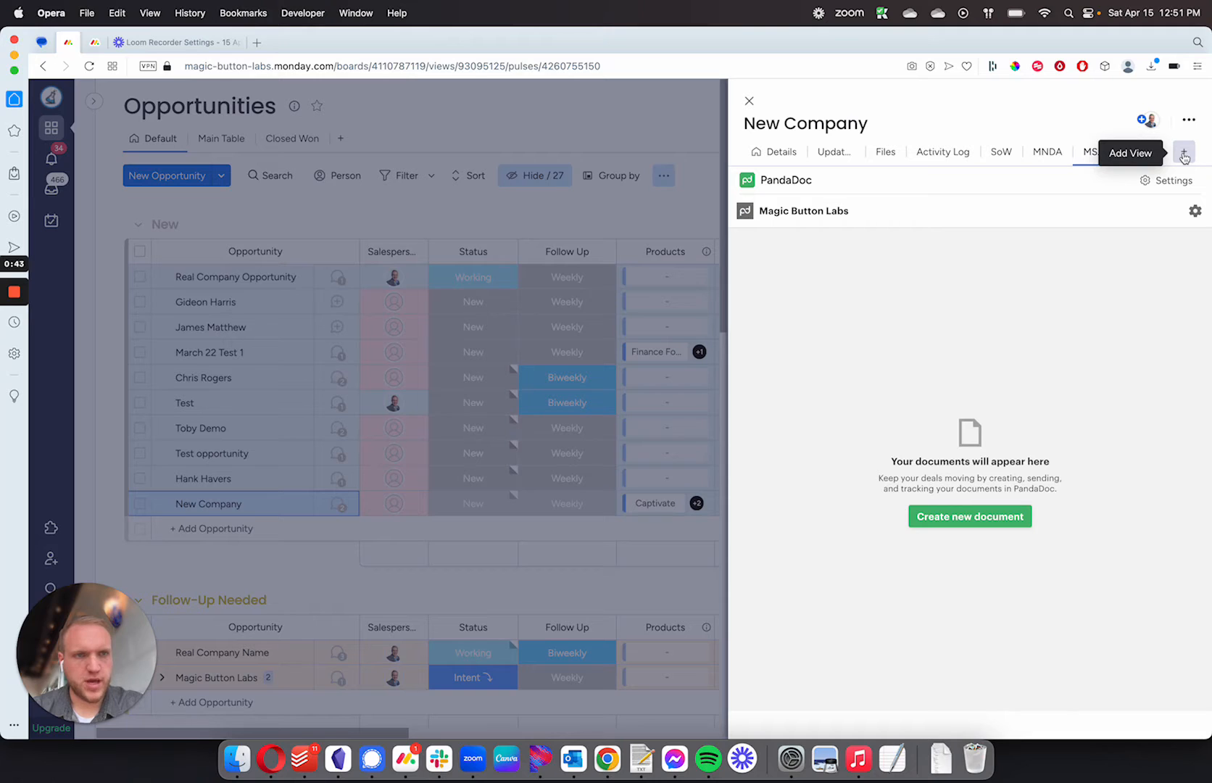
left_click(1184, 154)
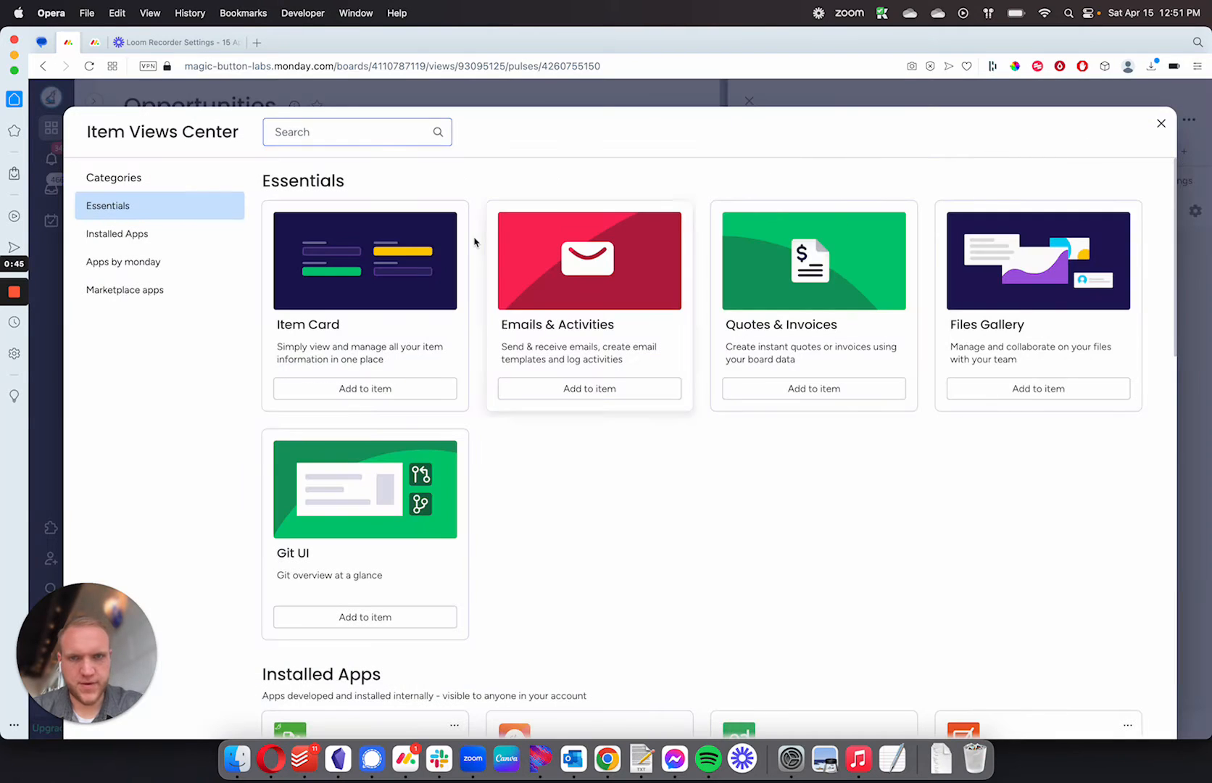
type("panda")
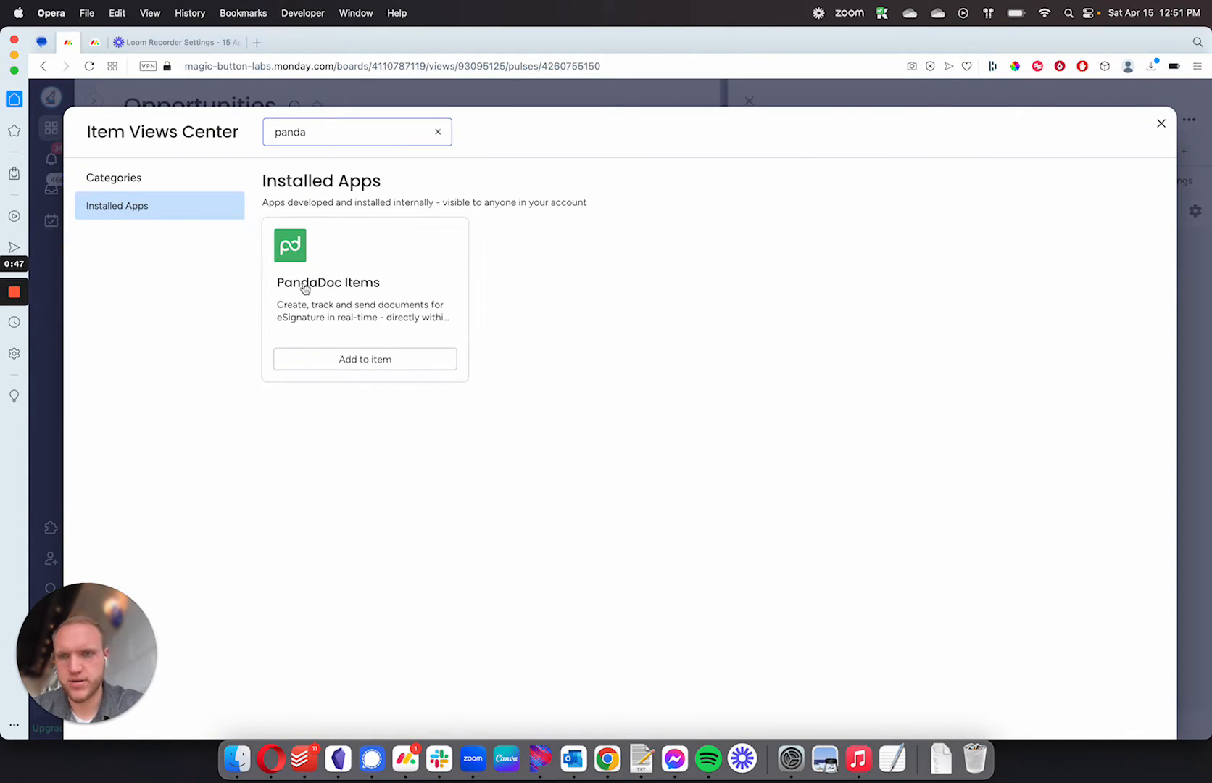
left_click(1161, 123)
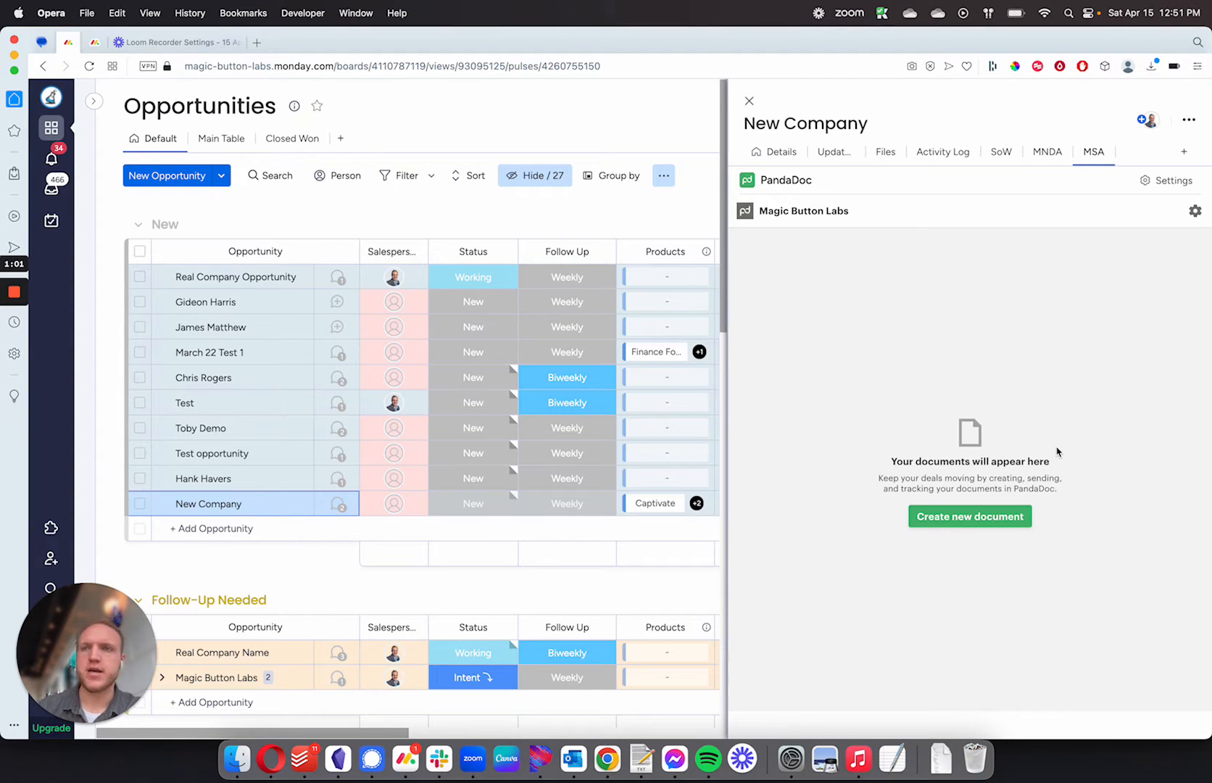
Create a new document from the Sample Sales Proposal template, choosing a contact for the Sender role and skipping the recipients stage.
left_click(932, 519)
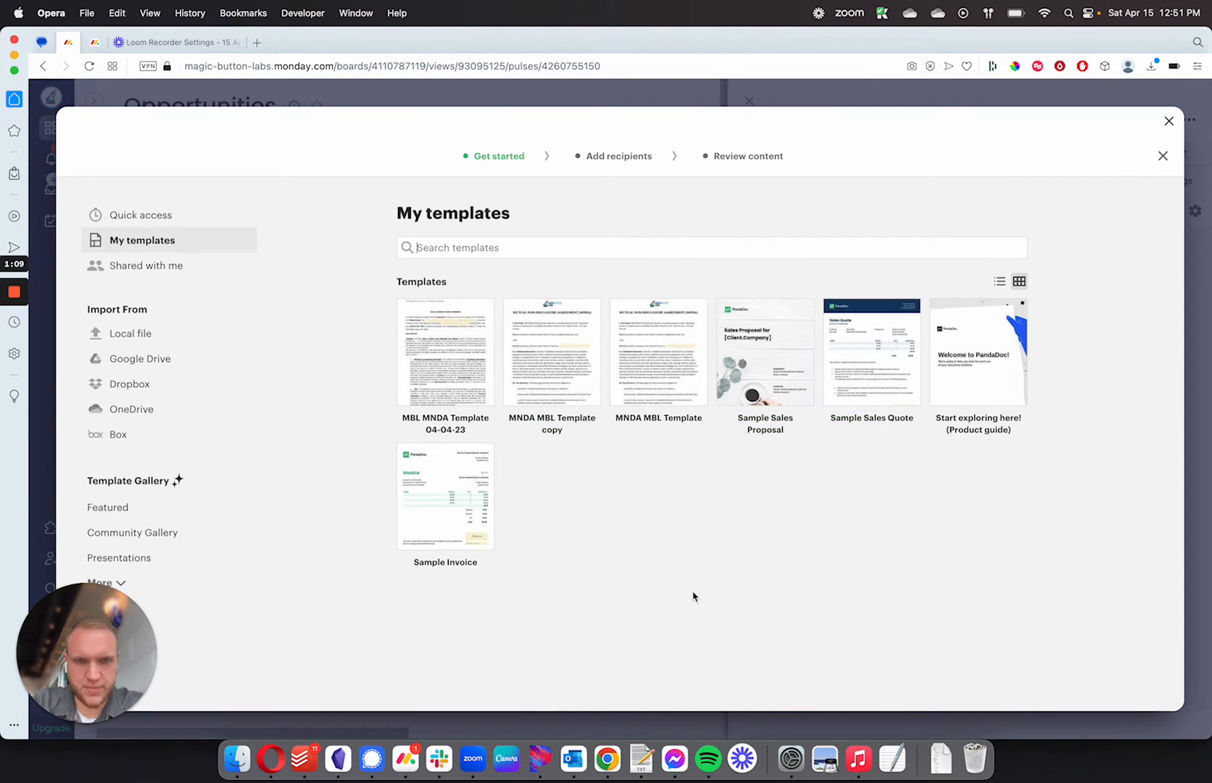
left_click(755, 359)
left_click(1007, 694)
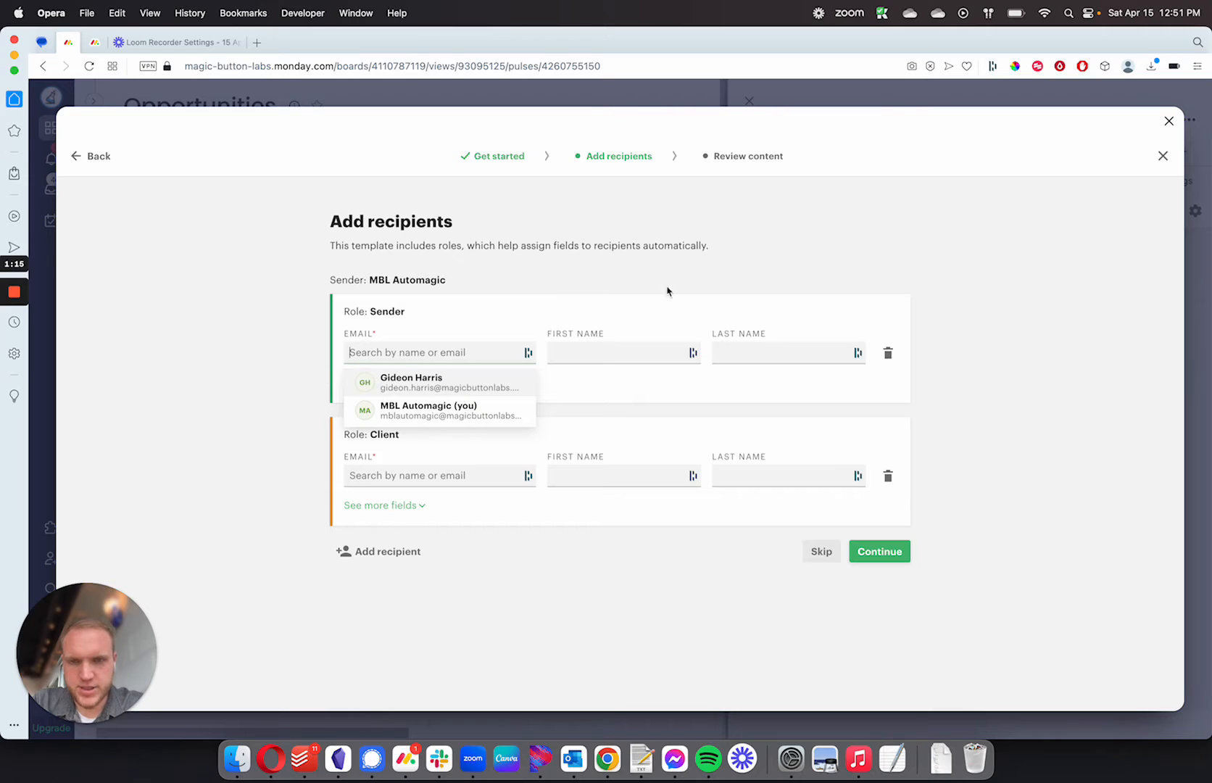
left_click(519, 376)
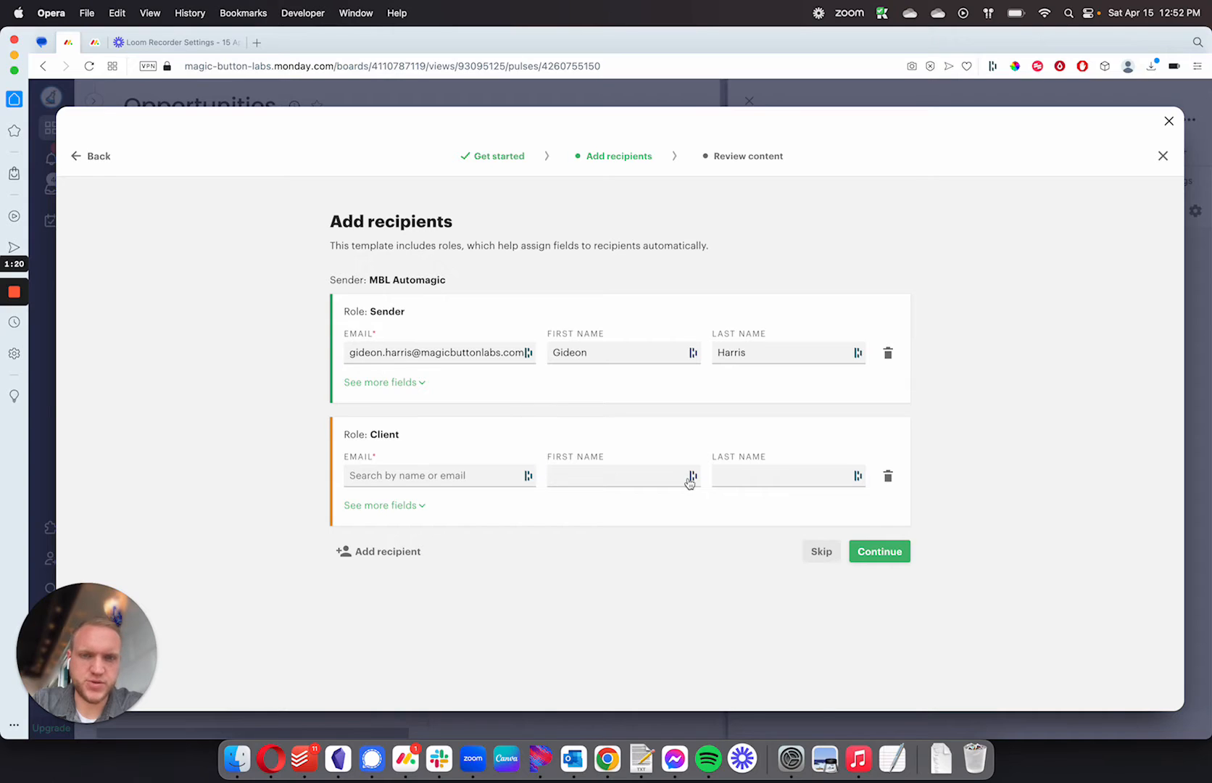
left_click(817, 558)
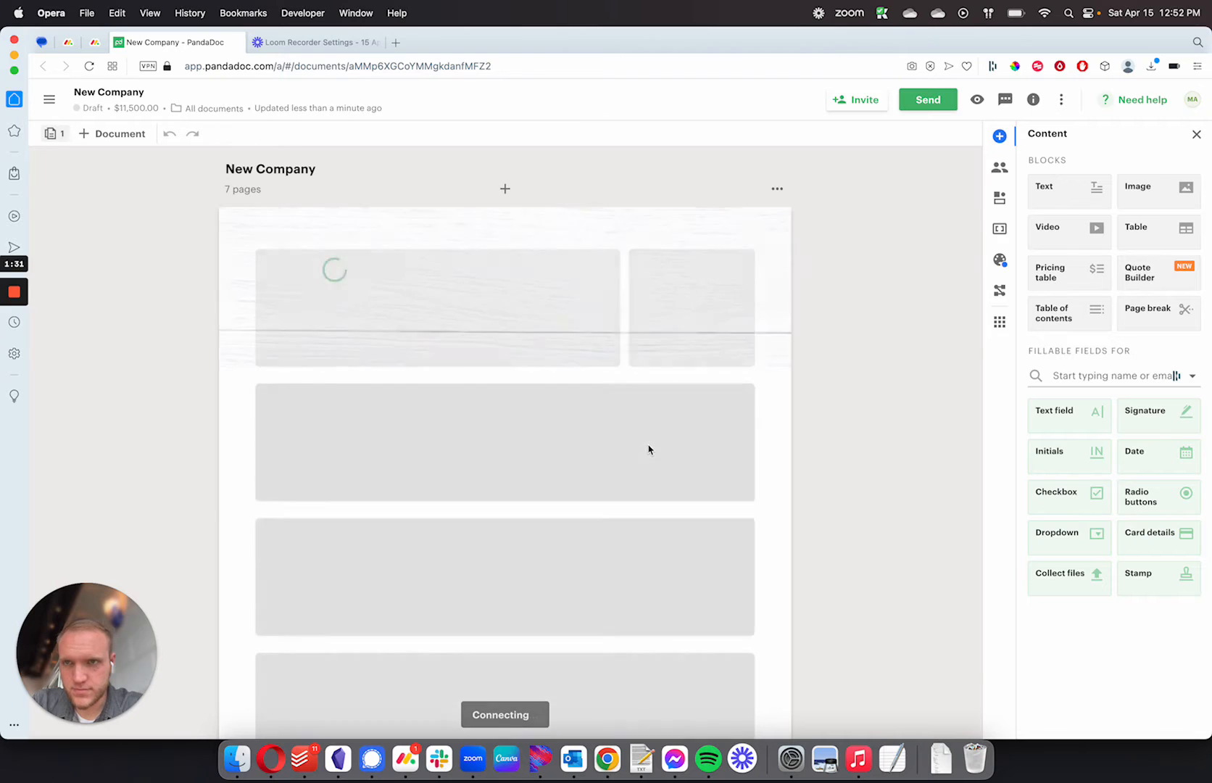
Examine the proposal's cover page and cover letter, including the client and sender variables.
scroll(649, 449, "down", 5)
scroll(649, 449, "down", 3)
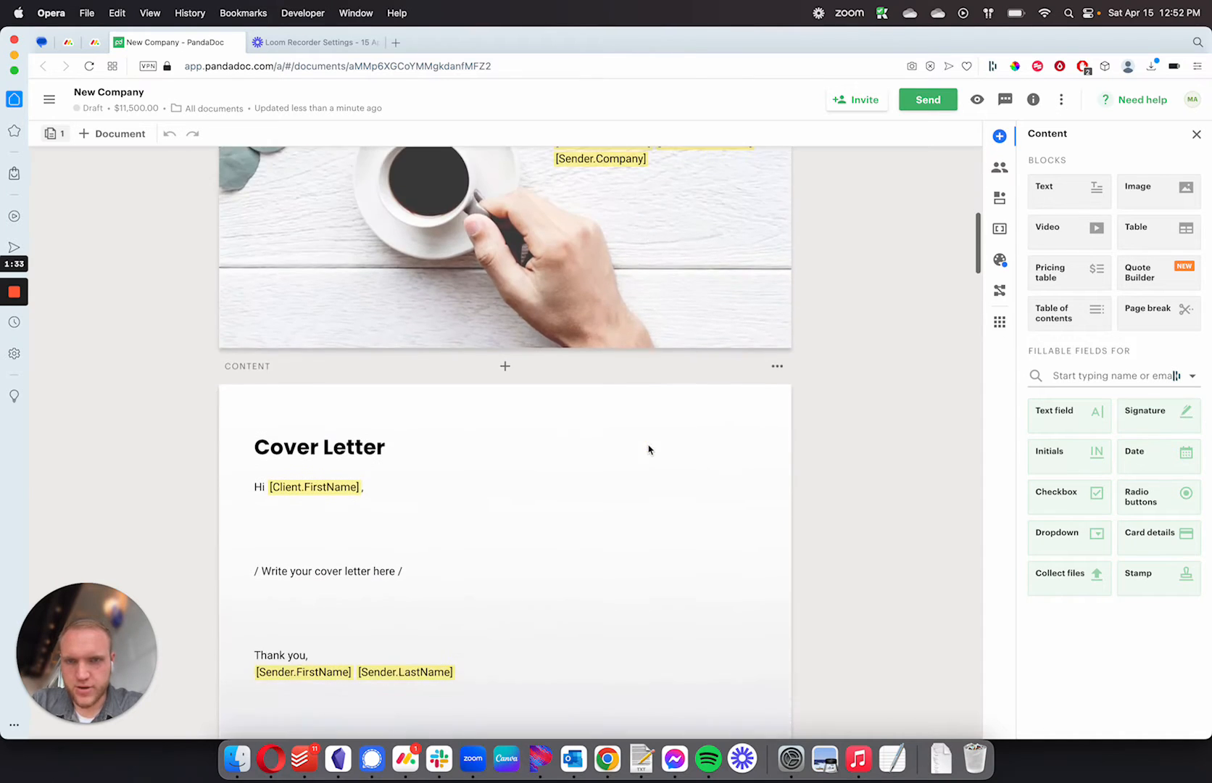
scroll(330, 504, "up", 10)
scroll(357, 411, "down", 12)
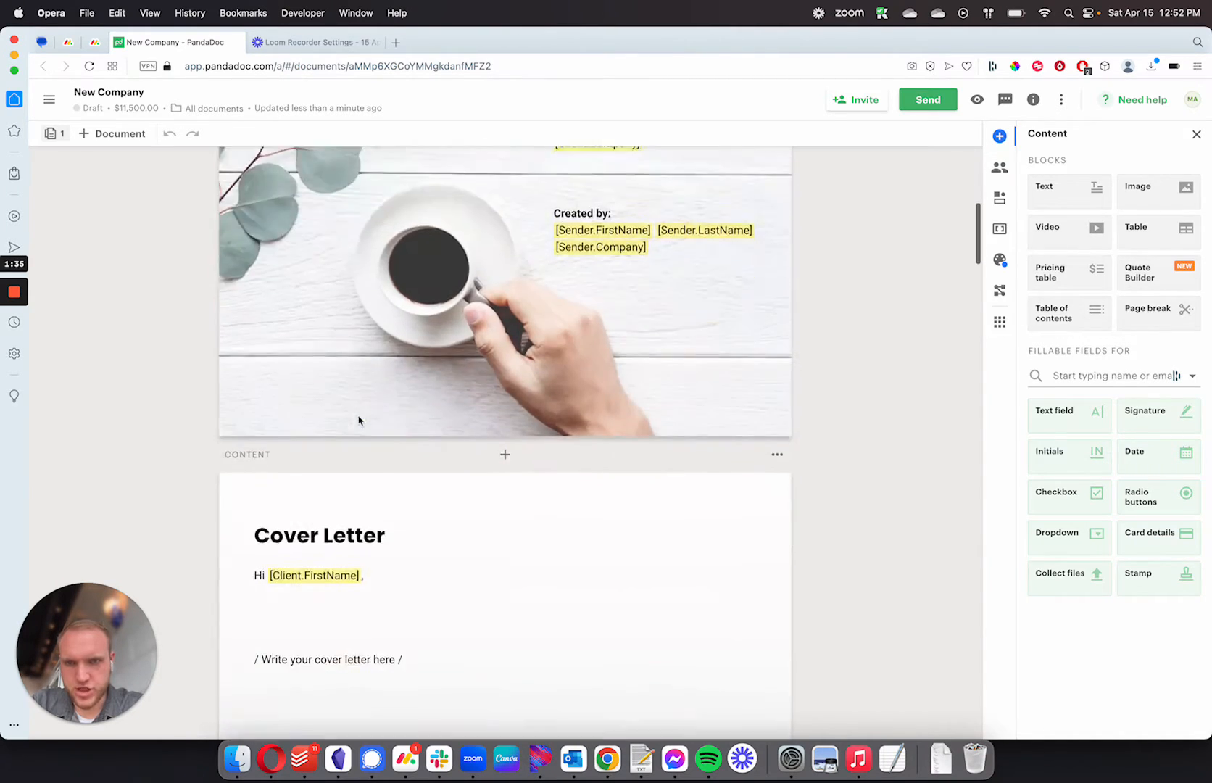
scroll(359, 419, "up", 5)
scroll(358, 419, "up", 8)
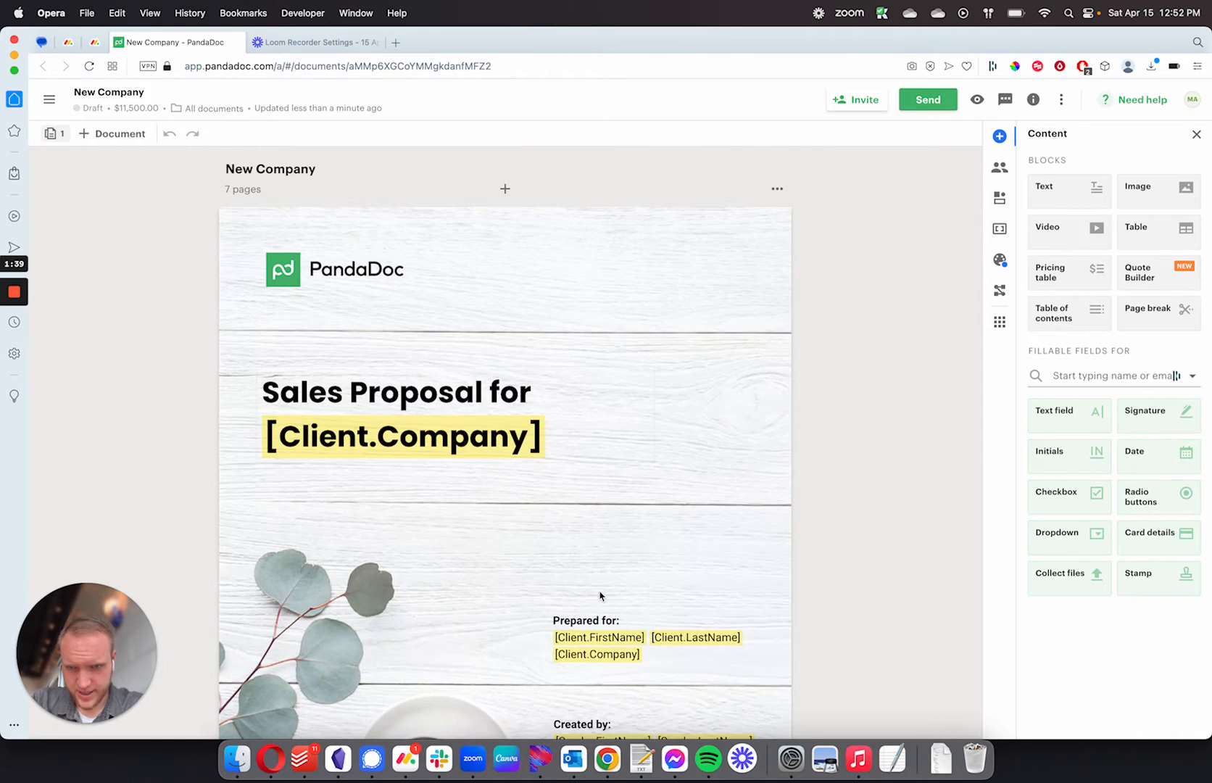
scroll(599, 596, "down", 3)
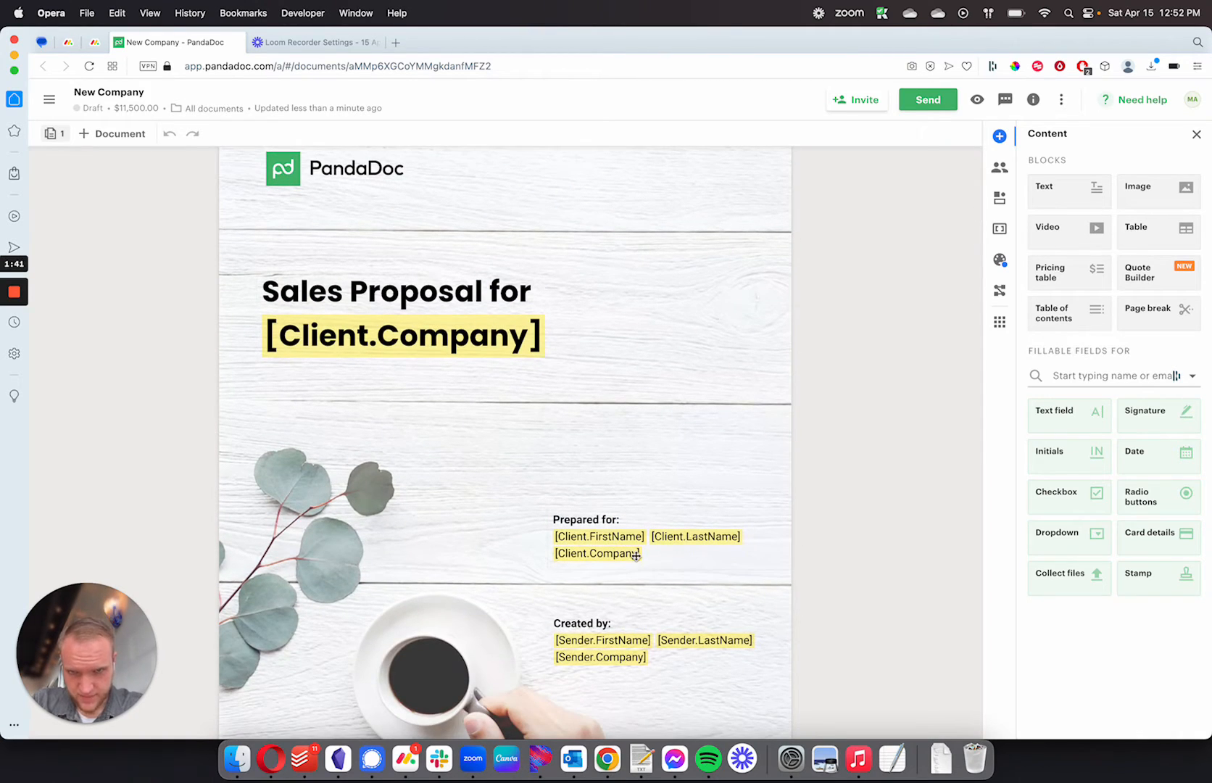
scroll(636, 556, "down", 11)
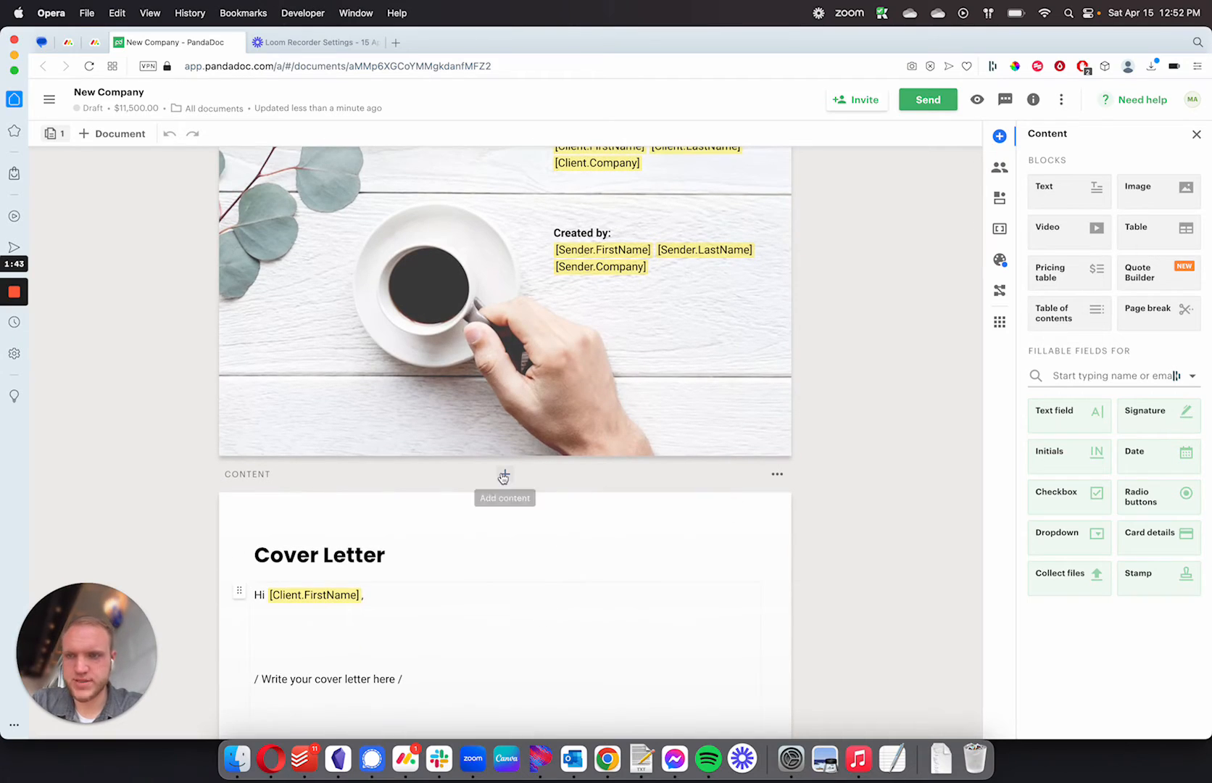
scroll(466, 490, "down", 11)
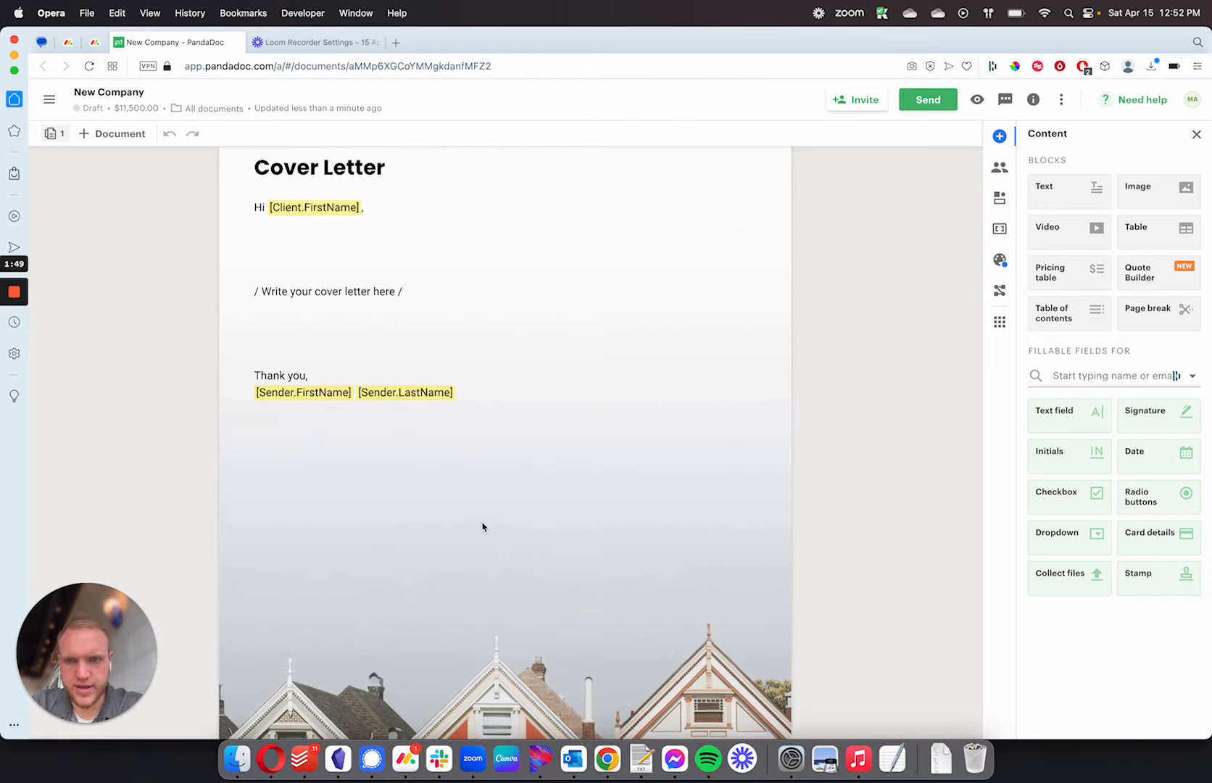
Examine the proposal's remaining pages, the pricing table, the signature fields and the recipient choices for fillable fields.
scroll(483, 528, "down", 20)
scroll(483, 527, "up", 20)
scroll(483, 527, "down", 20)
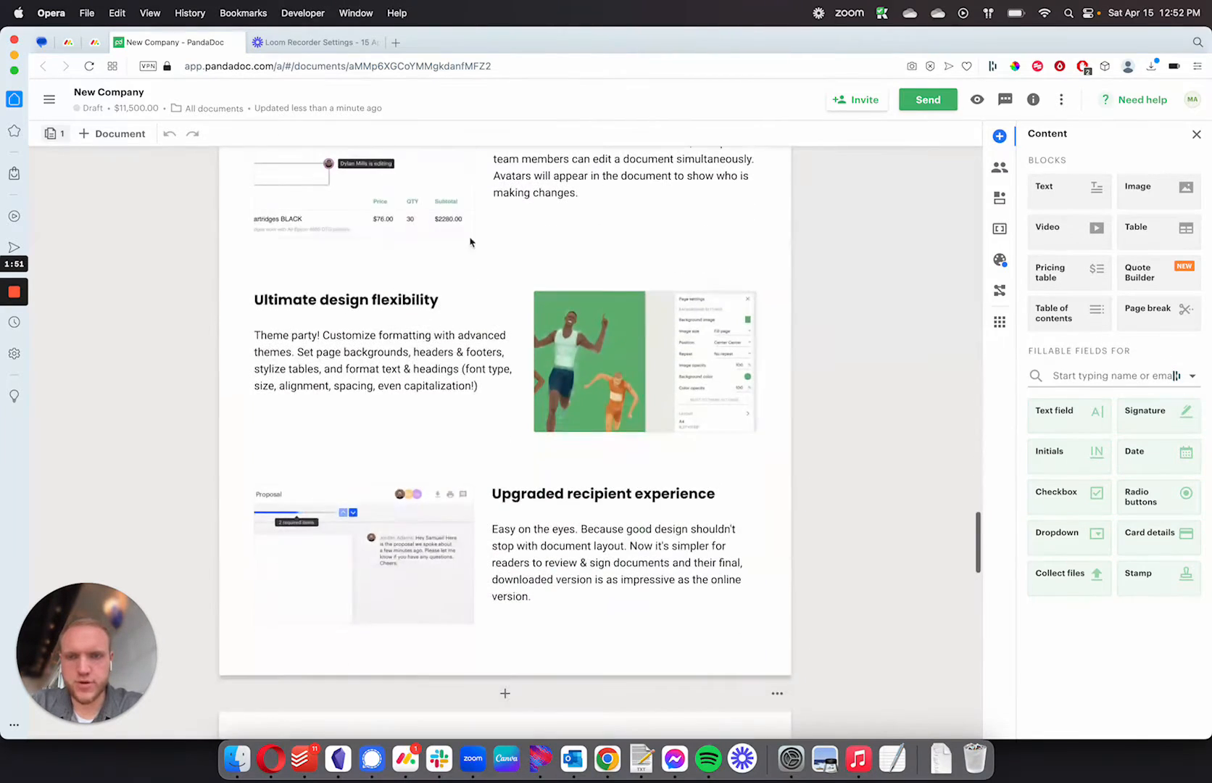
scroll(601, 714, "down", 10)
scroll(596, 457, "down", 3)
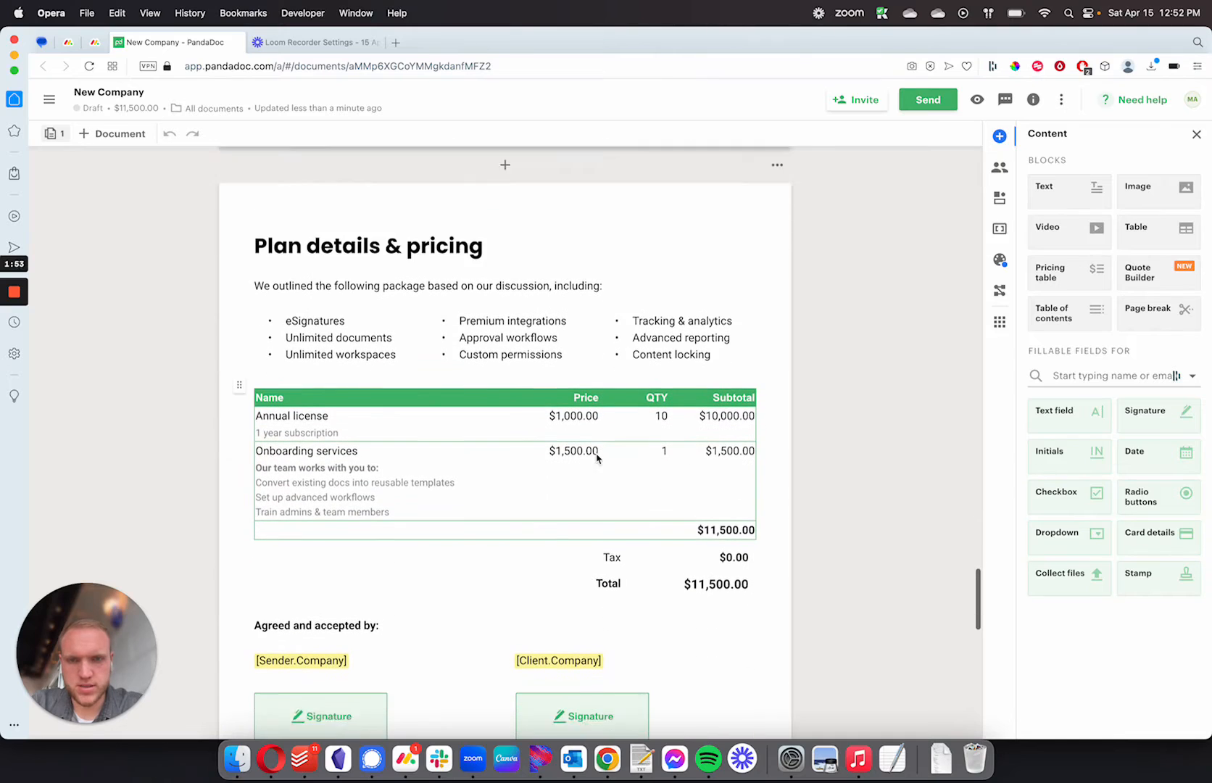
scroll(573, 427, "down", 6)
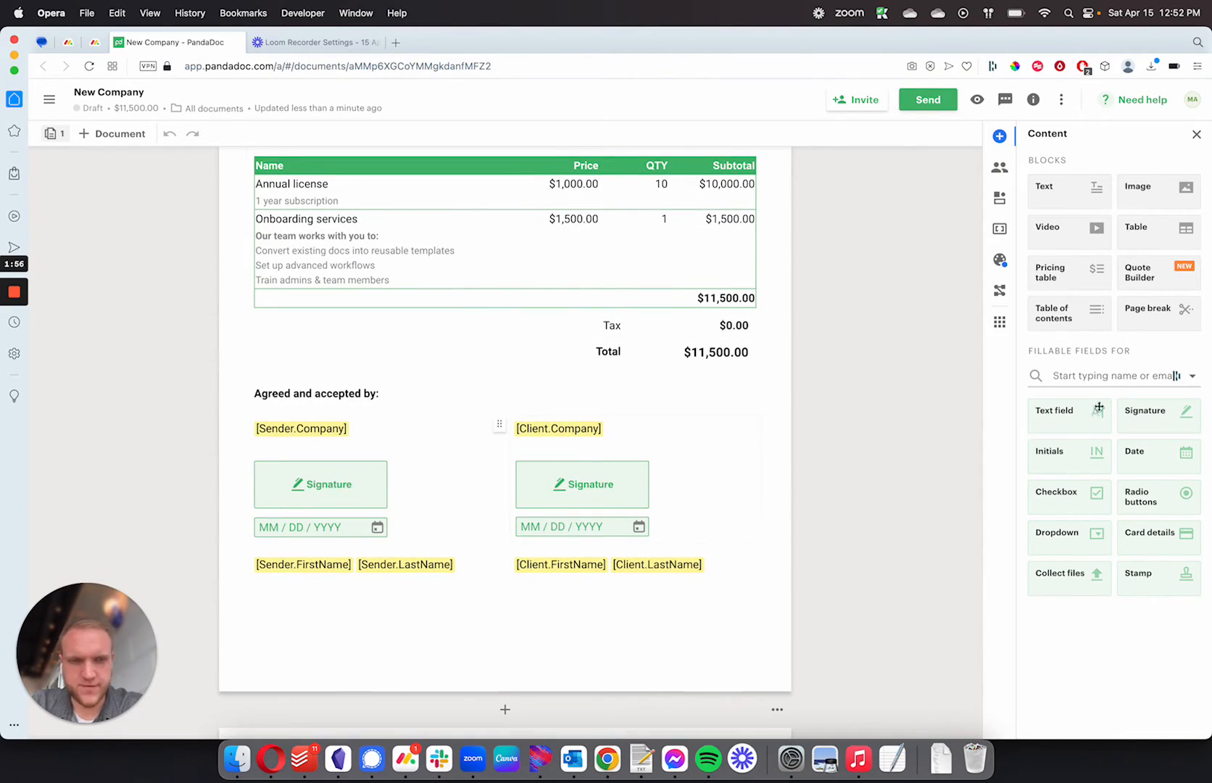
left_click(1113, 383)
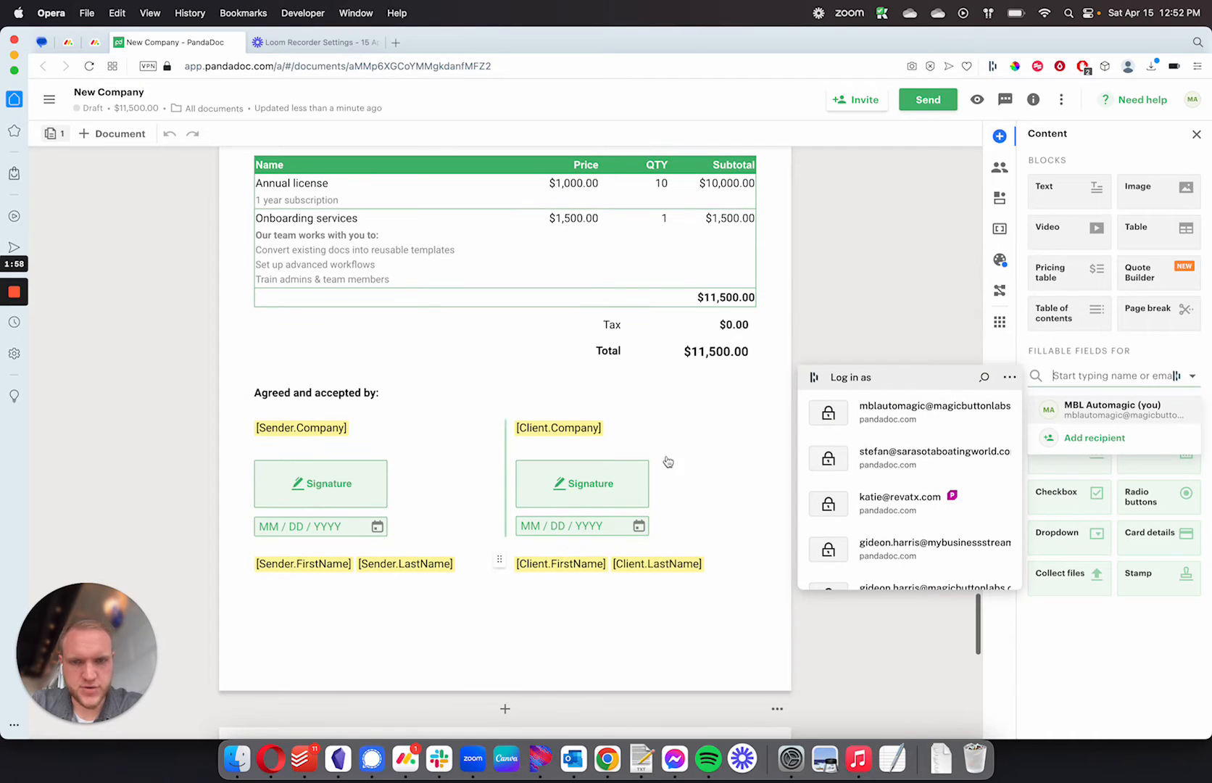
left_click(780, 251)
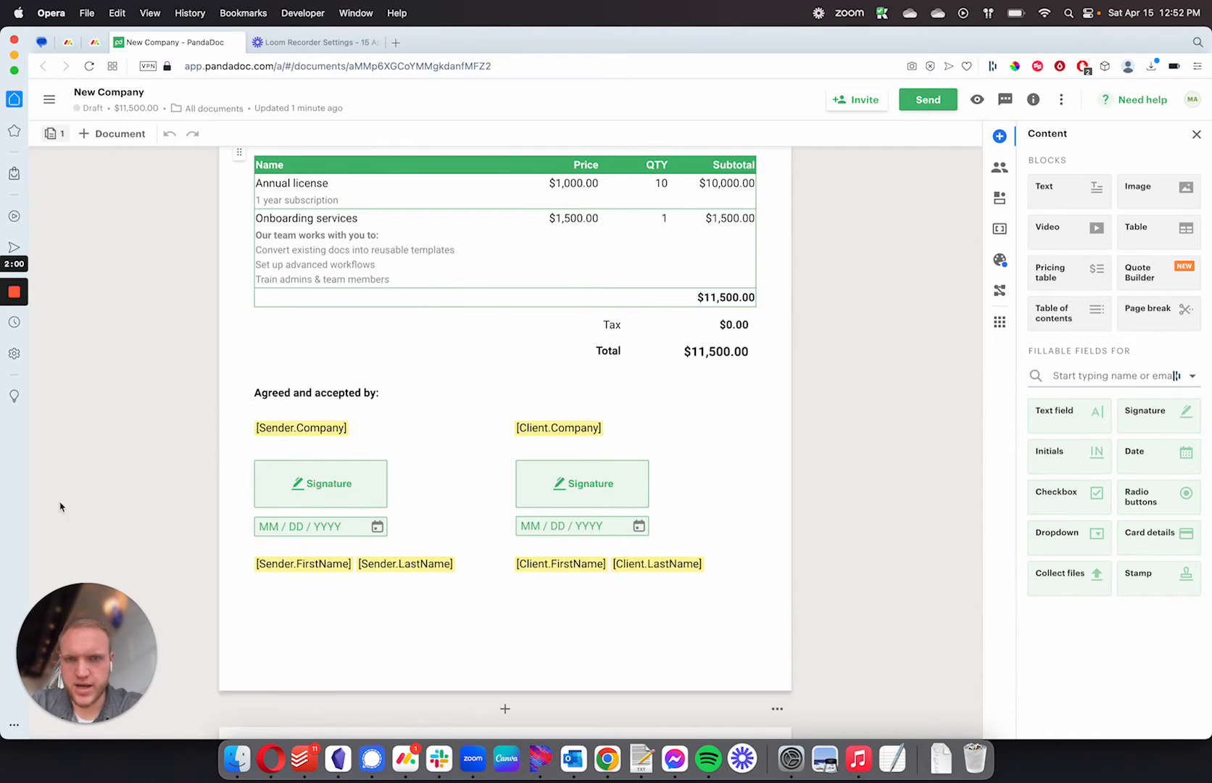
scroll(551, 302, "up", 20)
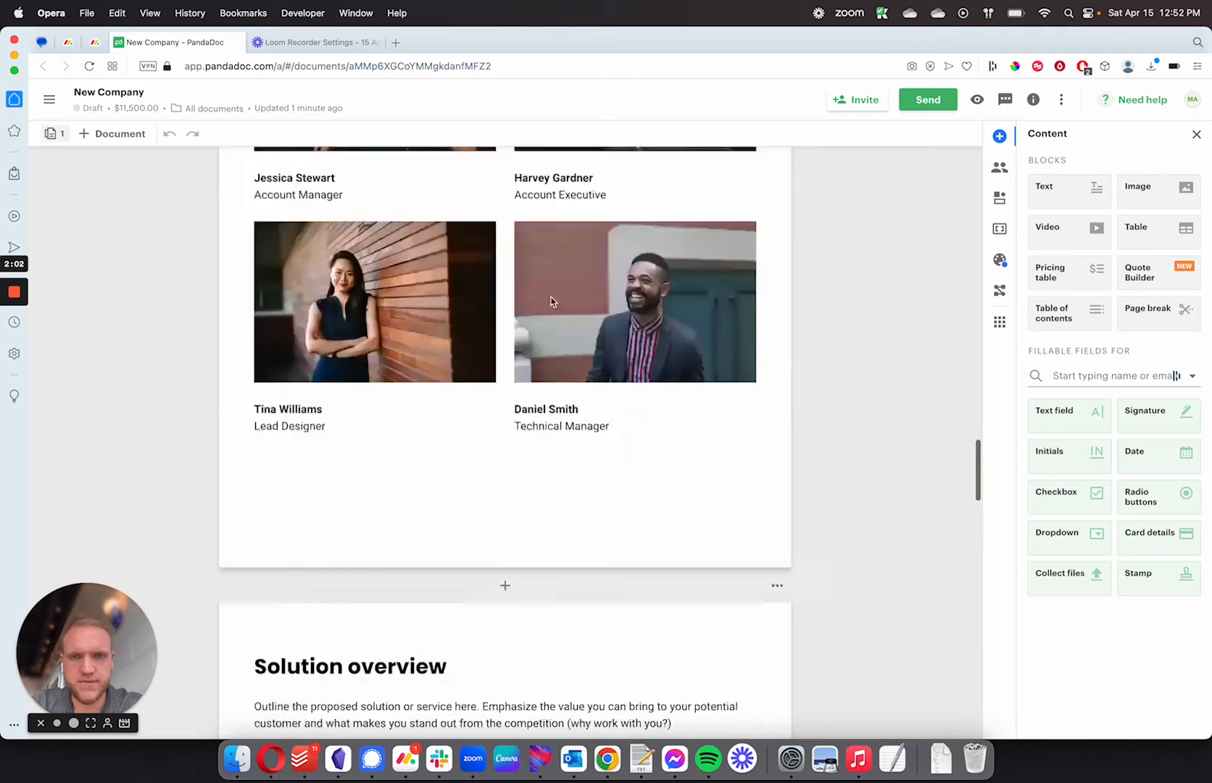
Start sharing the proposal via link and add an existing contact as its recipient.
left_click(933, 107)
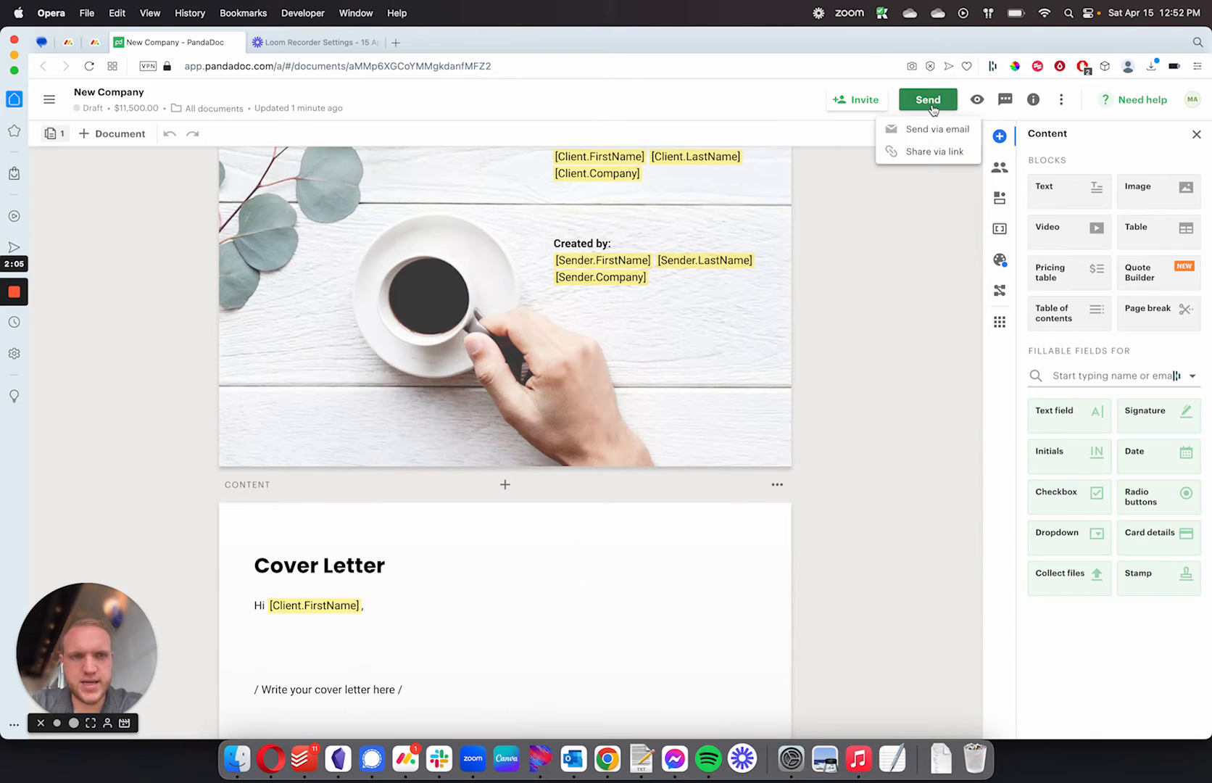
left_click(921, 151)
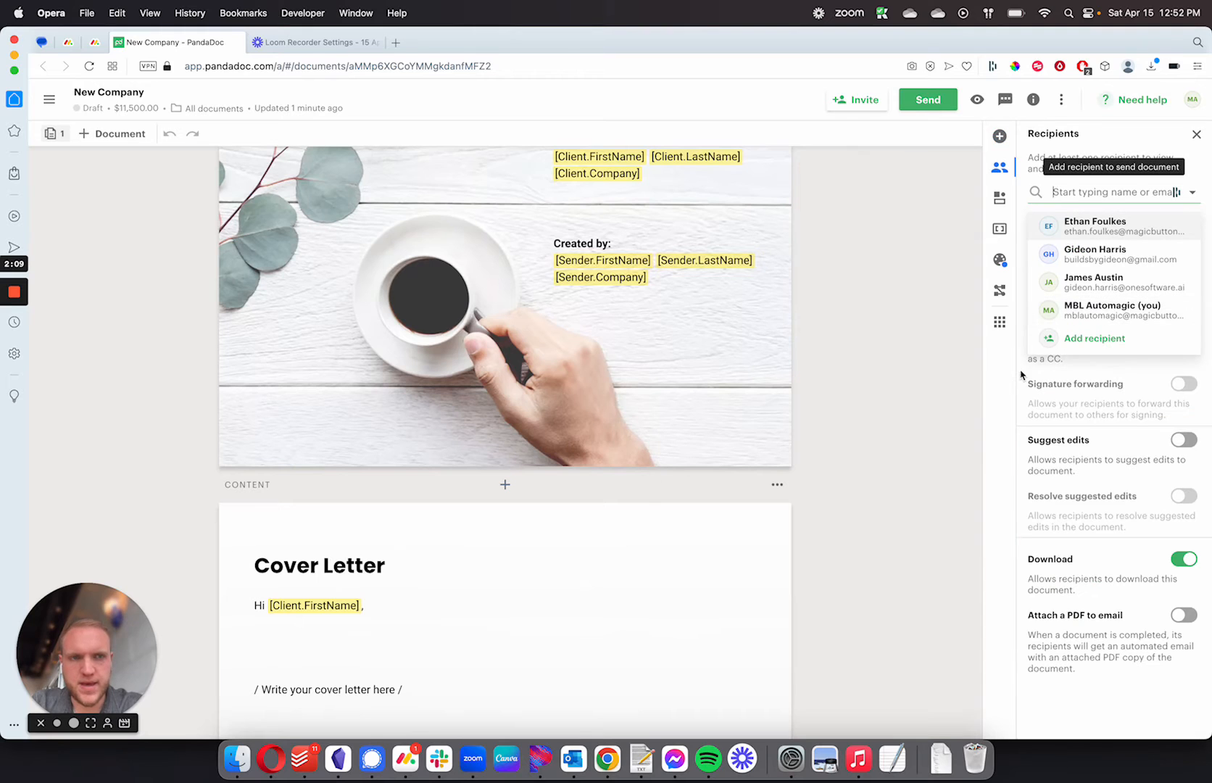
left_click(1107, 254)
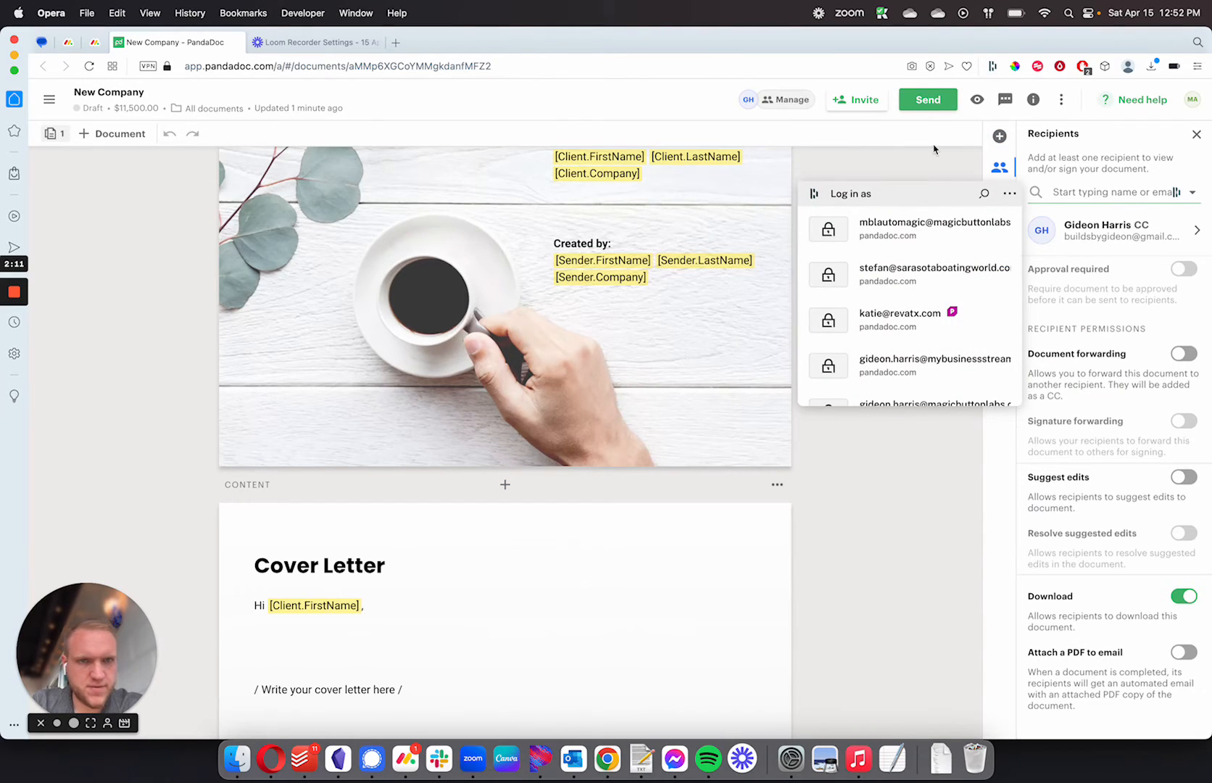
Share the proposal via link again and replace its unfilled variables with blanks.
left_click(929, 102)
left_click(931, 150)
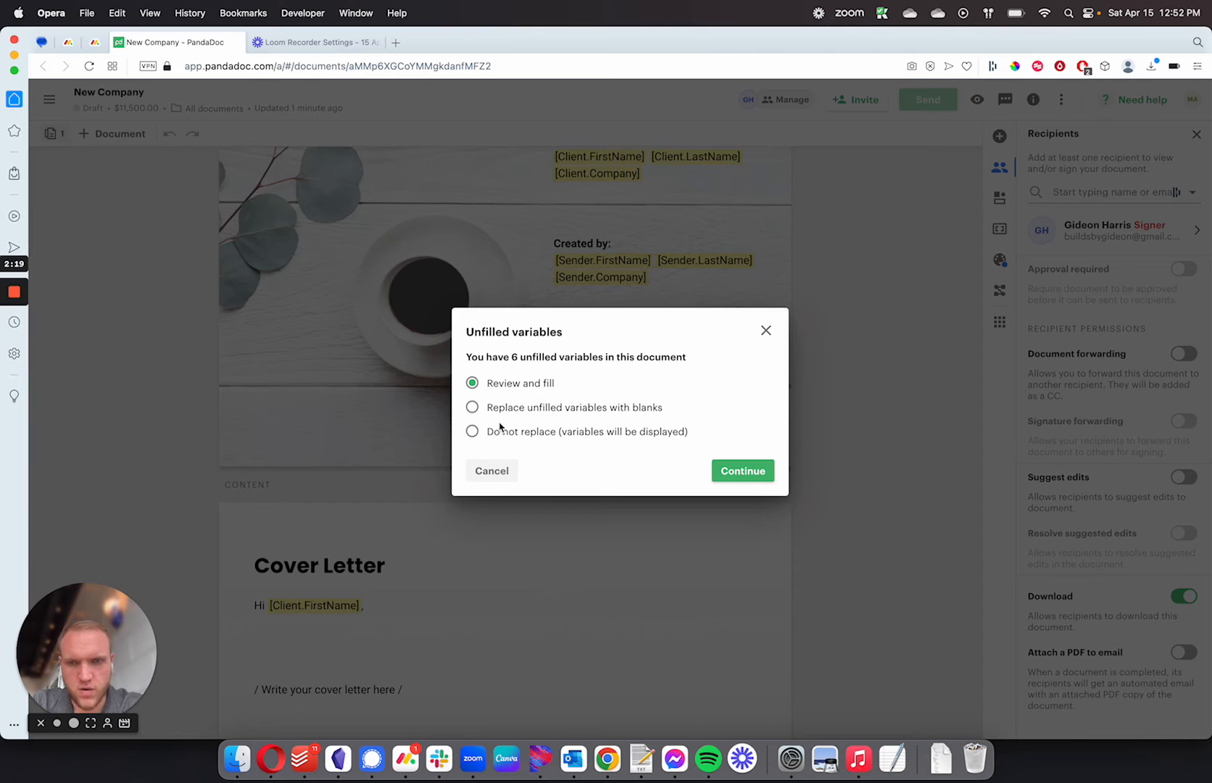
left_click(472, 408)
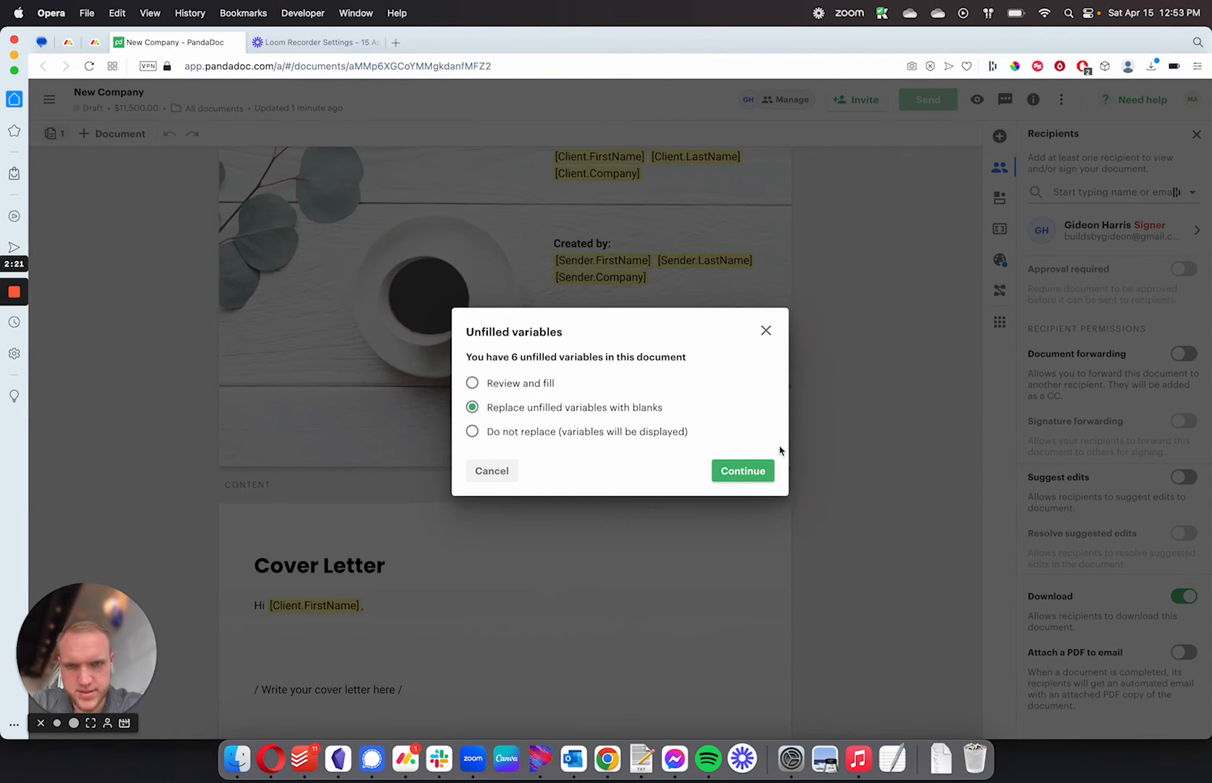
left_click(738, 472)
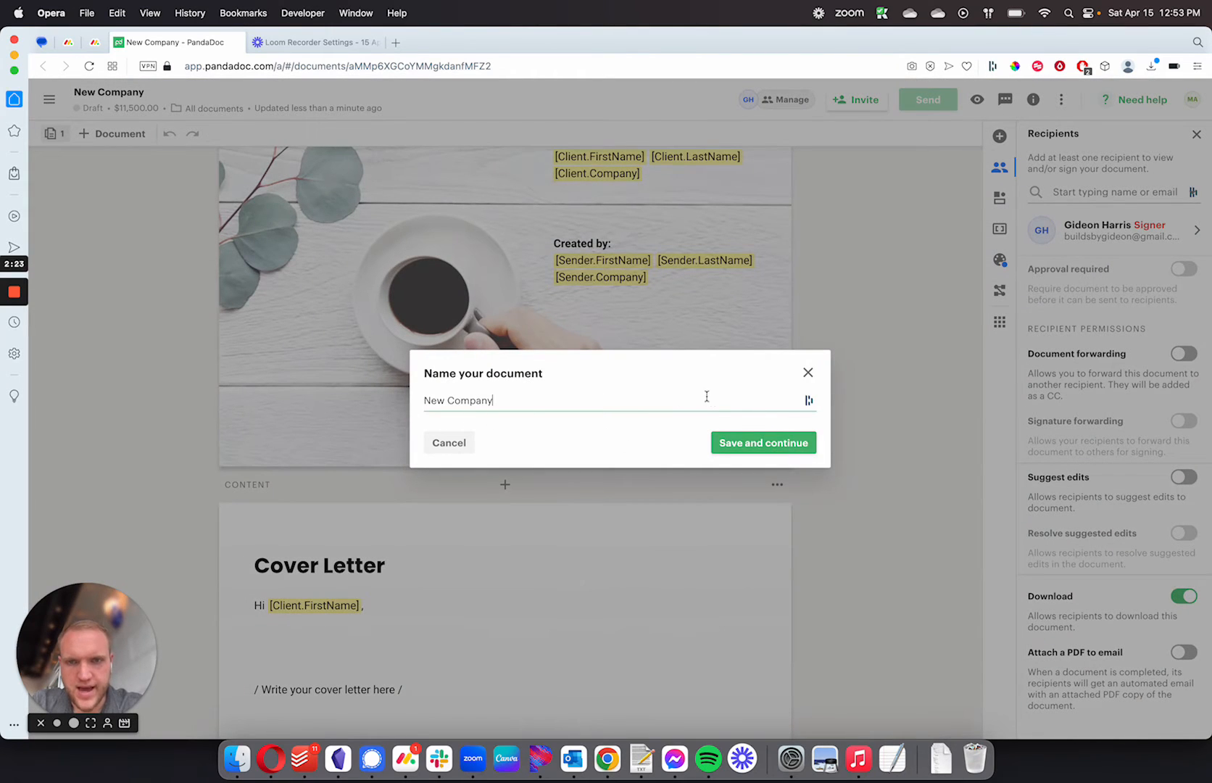
Keep the document name New Company, generate the signer's share link, and finish sharing.
left_click(733, 440)
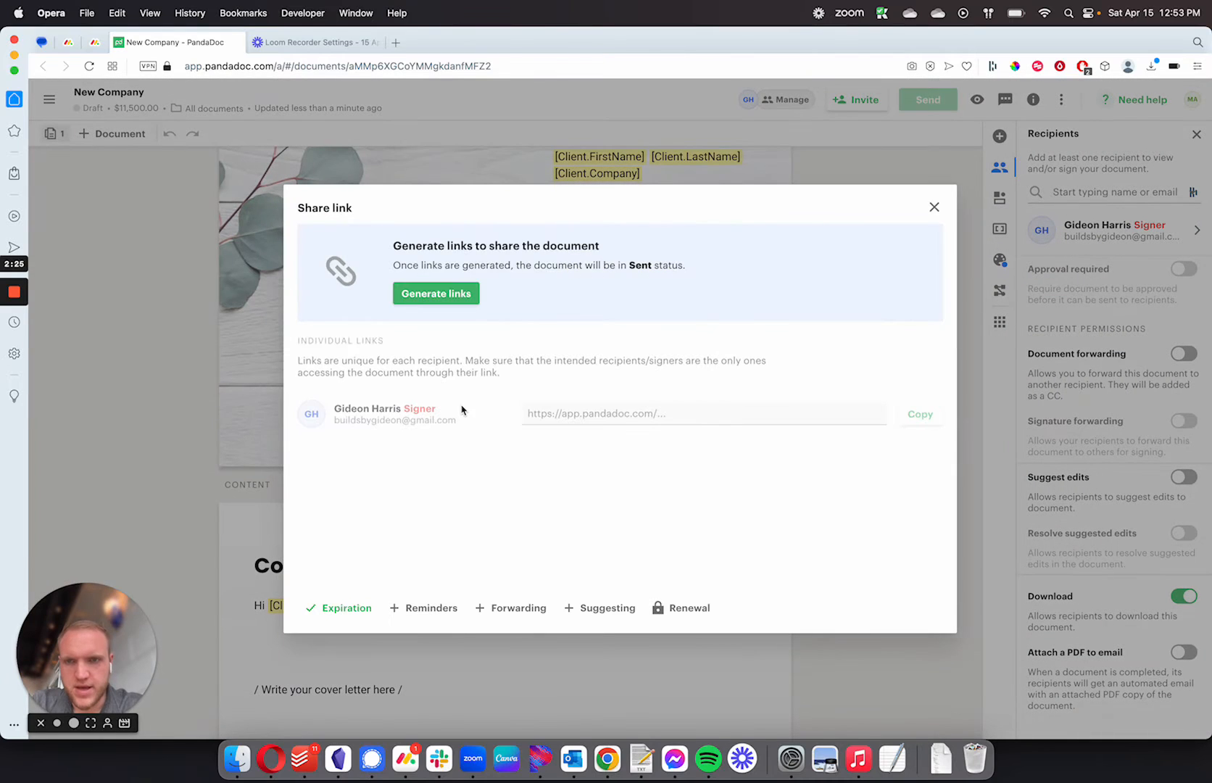
left_click(444, 301)
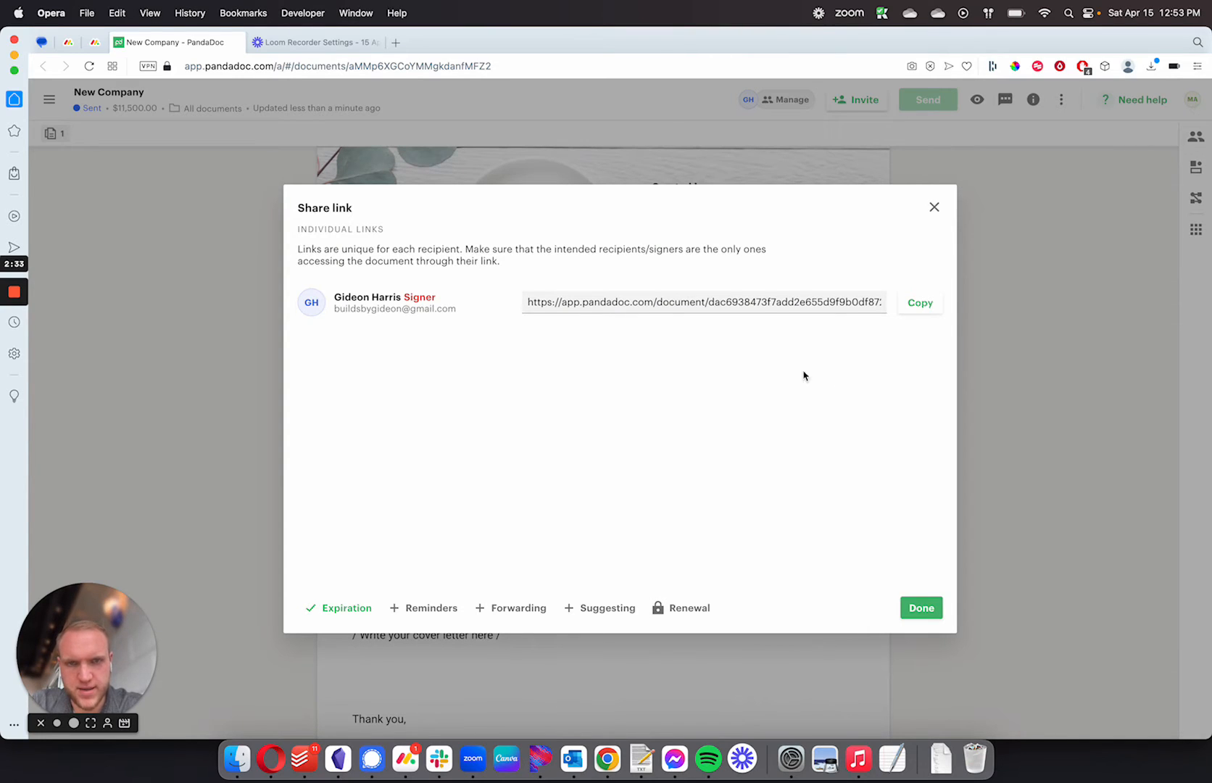
left_click(923, 608)
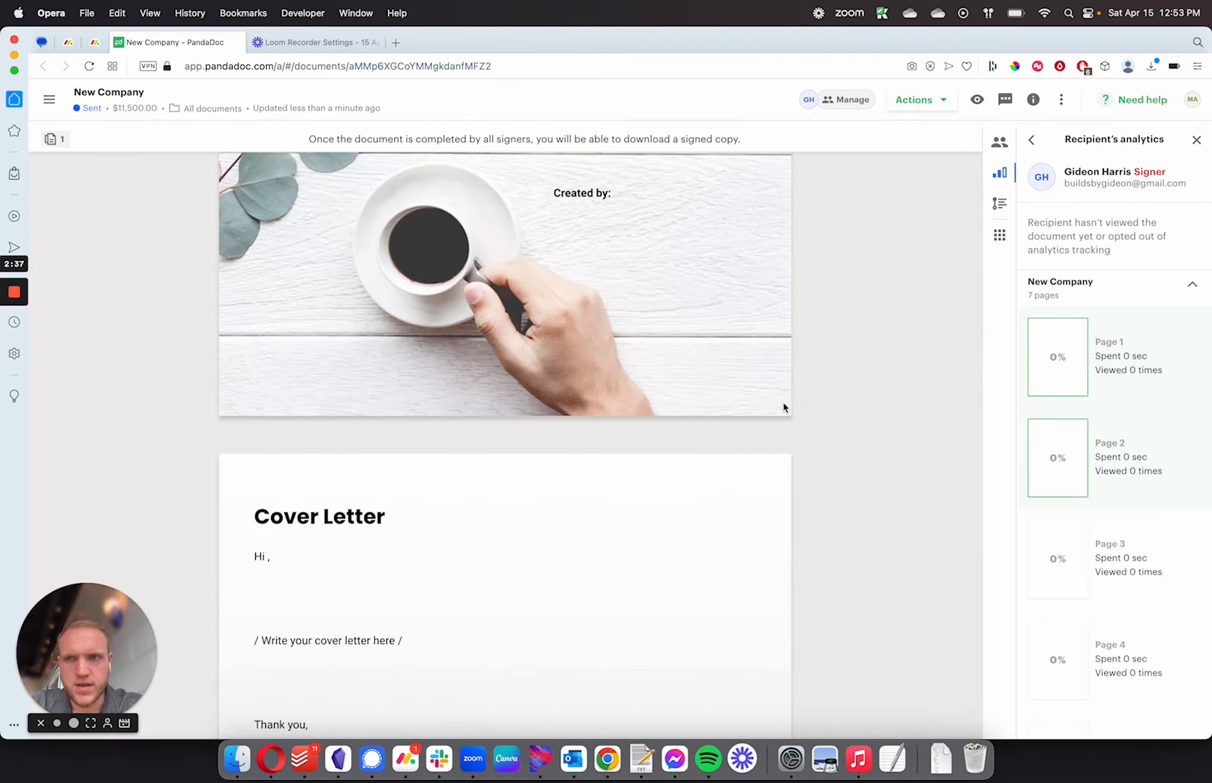
scroll(341, 306, "up", 7)
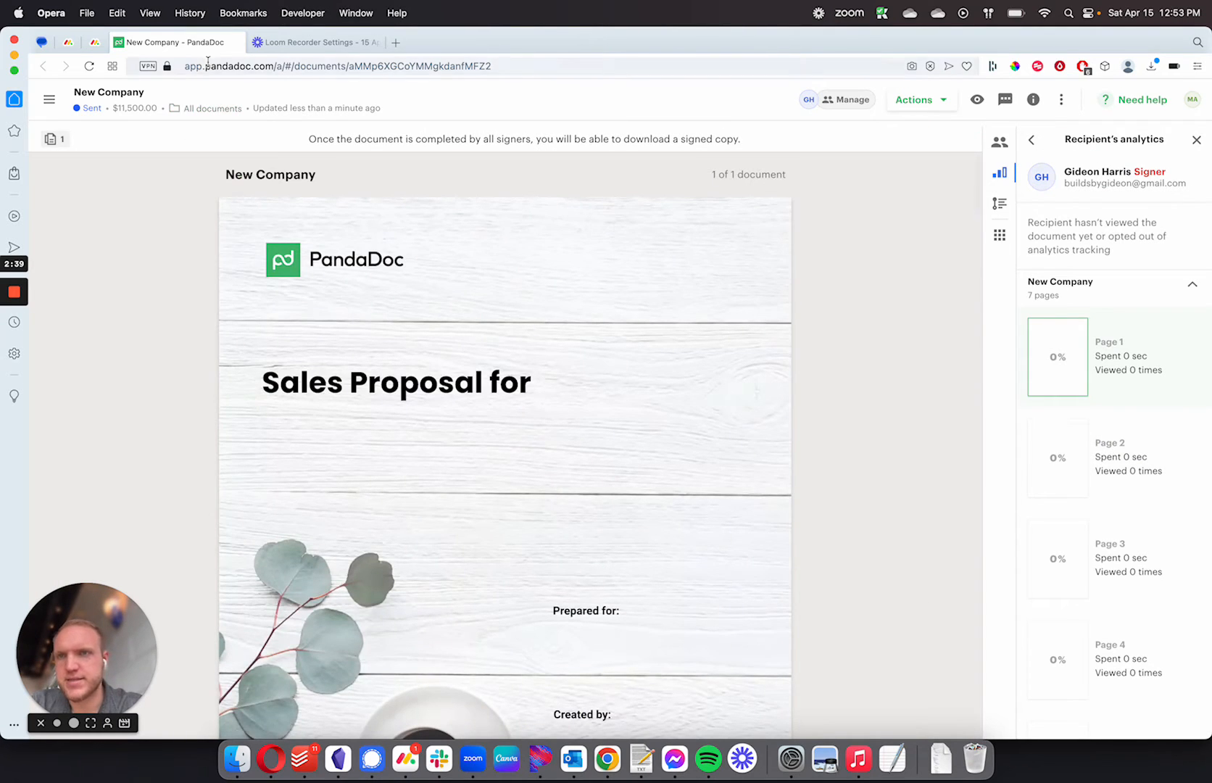
Switch to monday.com, check the New Company document's status in the opportunity's PandaDoc view, and open the document from there.
left_click(77, 46)
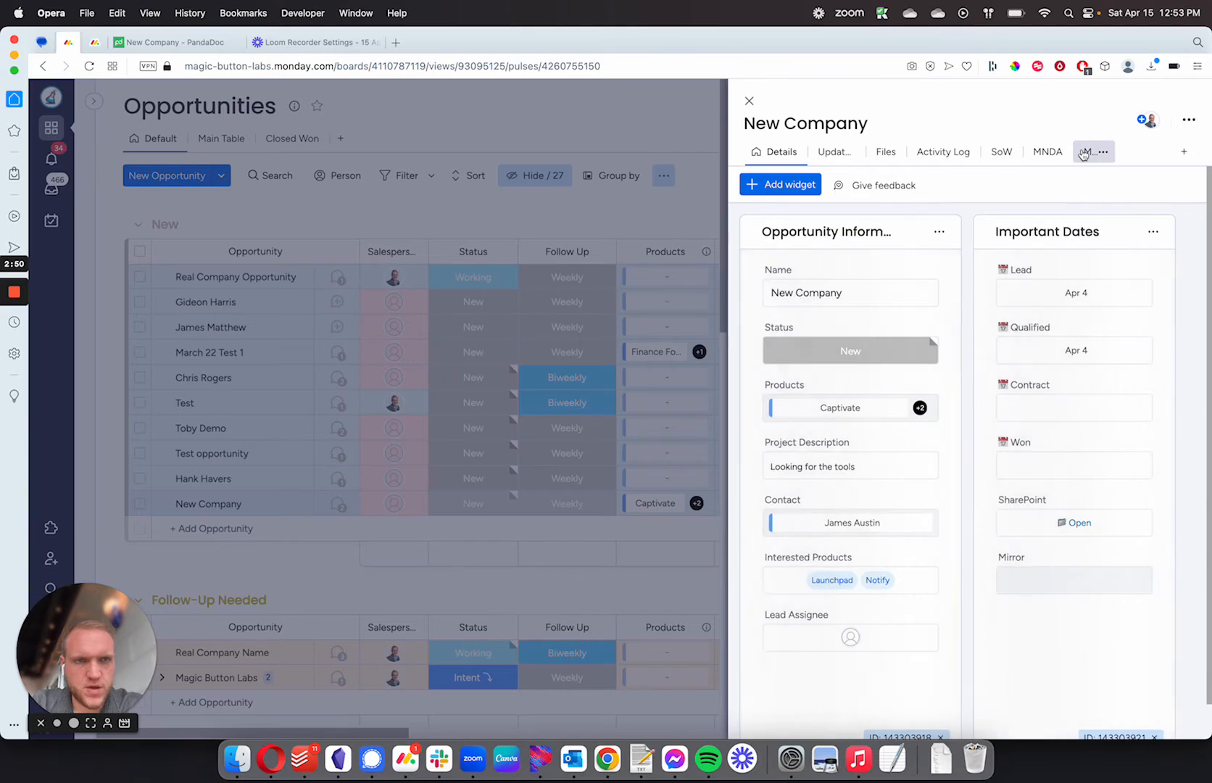
left_click(1079, 152)
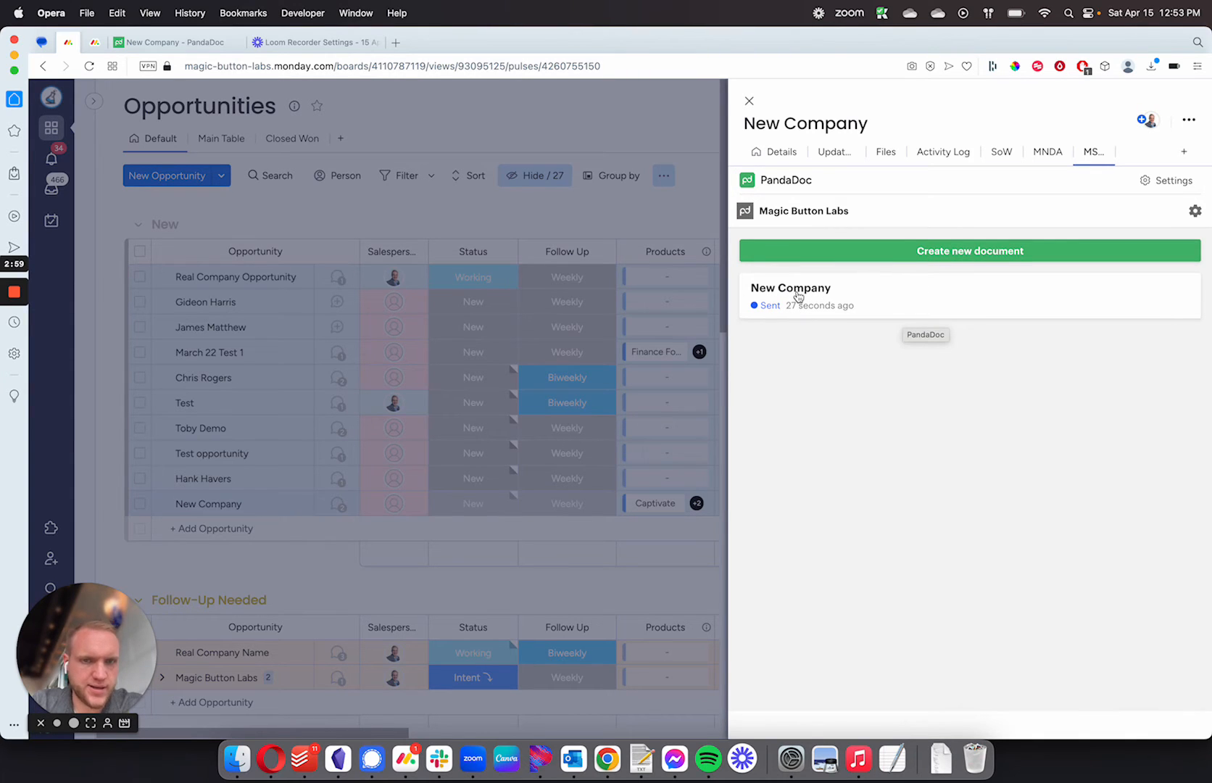
left_click(798, 294)
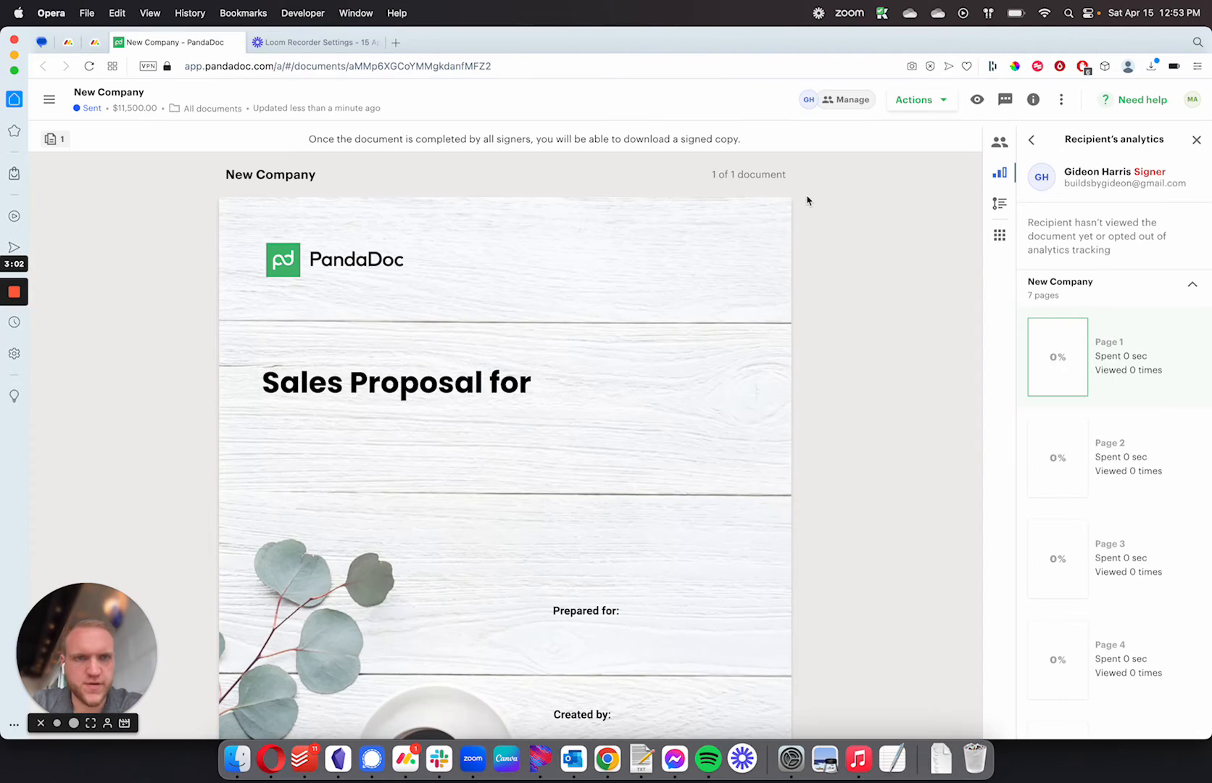
Copy the signer's individual share link for the New Company proposal and open it in a new browser tab.
left_click(944, 103)
left_click(906, 129)
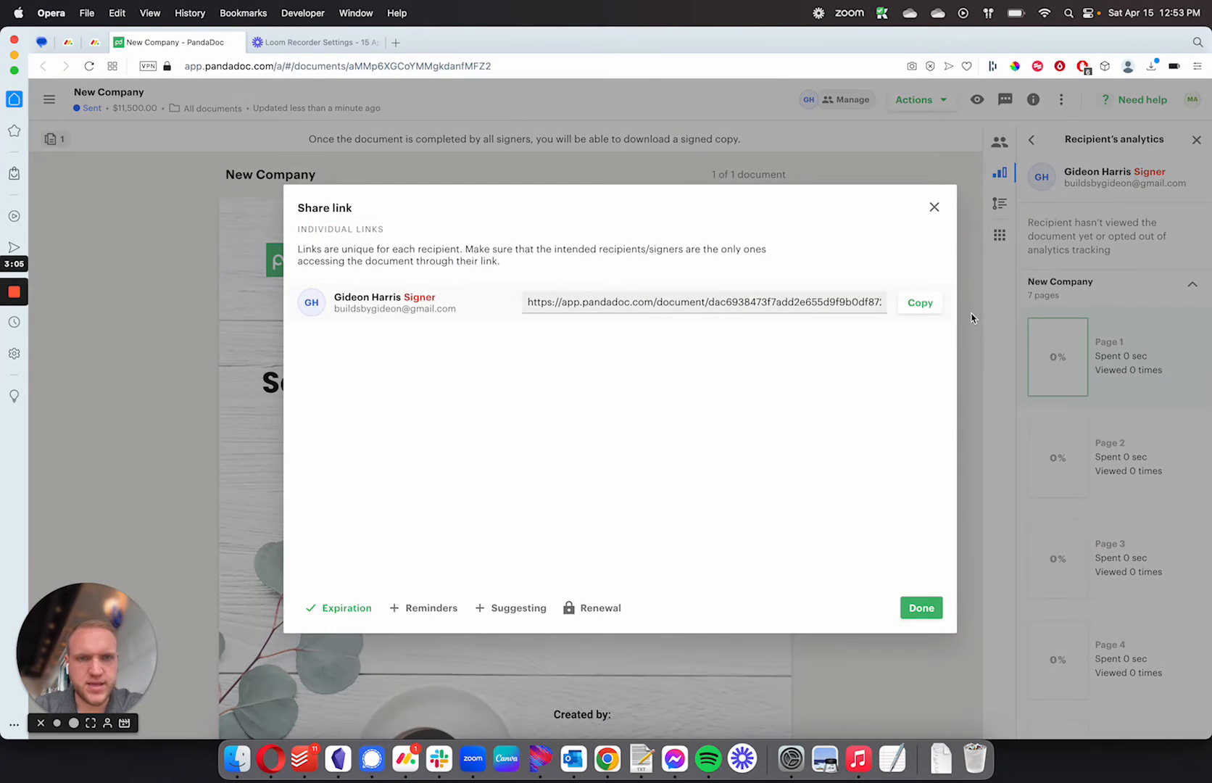
left_click(932, 304)
left_click(395, 43)
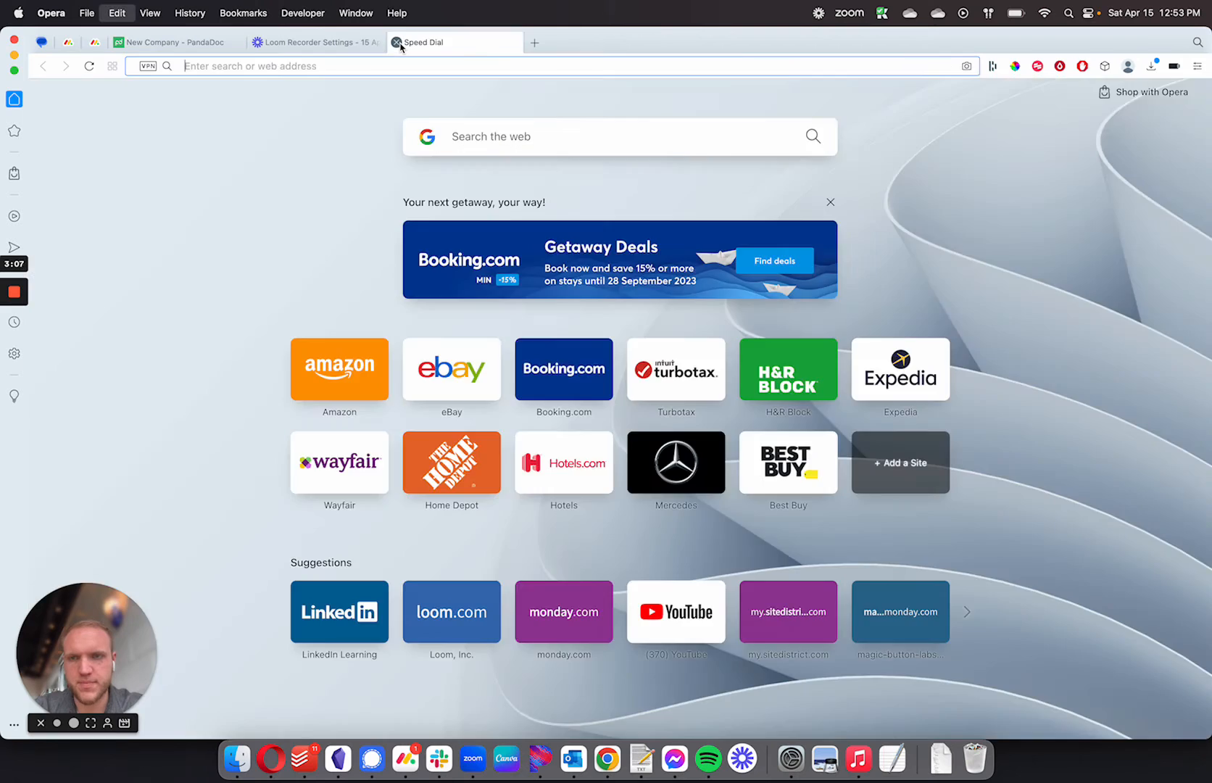
key("super+v")
key("Return")
Check the document's updated status in the monday.com opportunity's PandaDoc view, then reopen the document and review its pages.
left_click(71, 43)
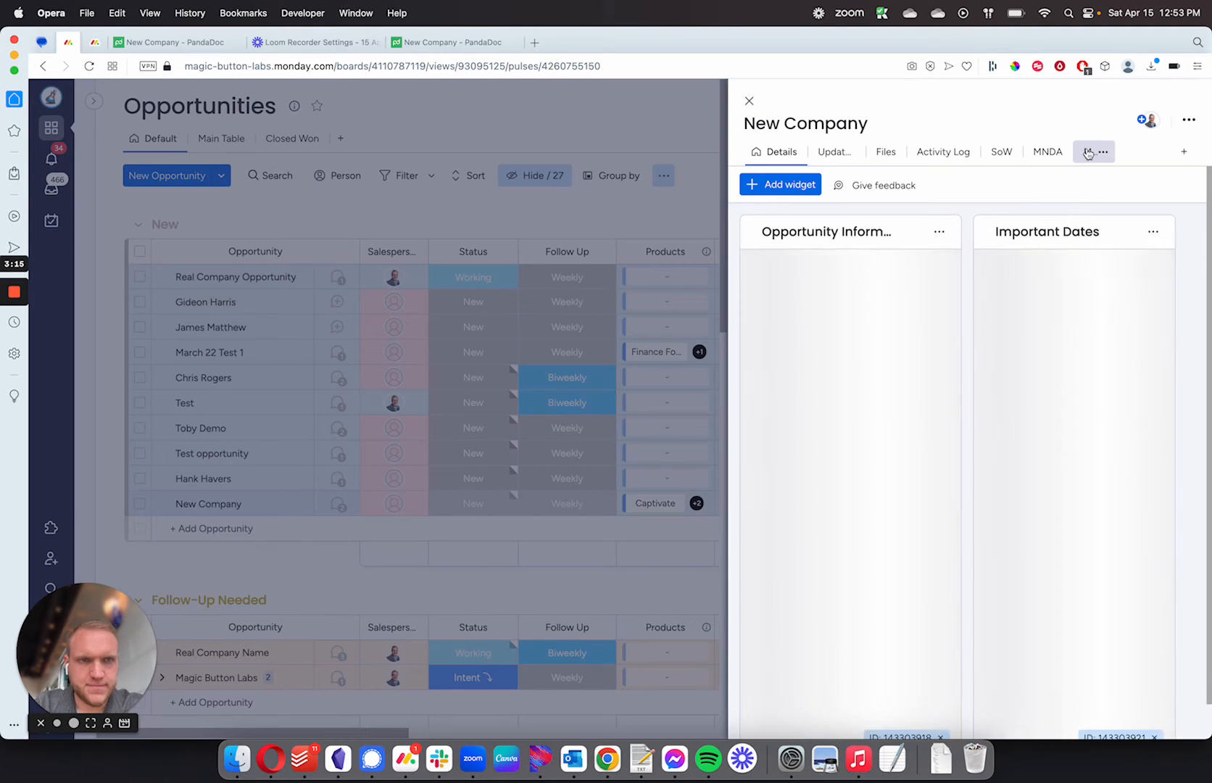
left_click(1088, 153)
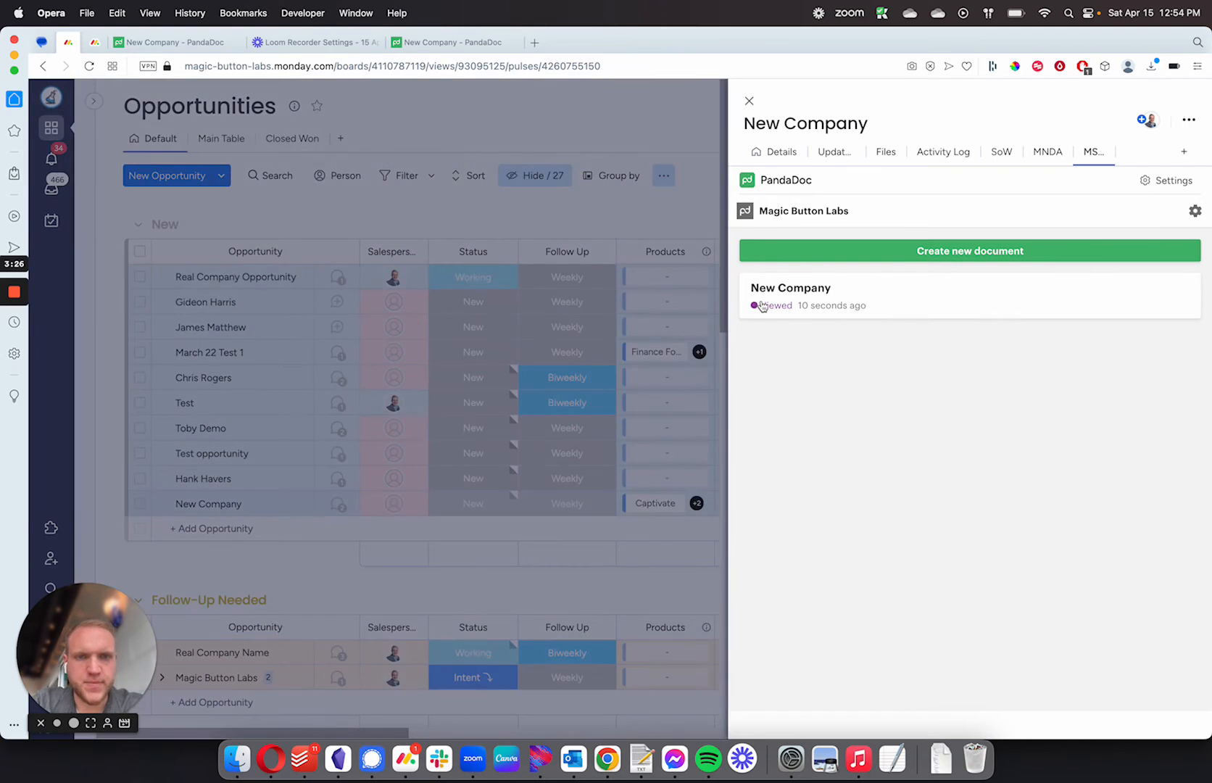
left_click(761, 306)
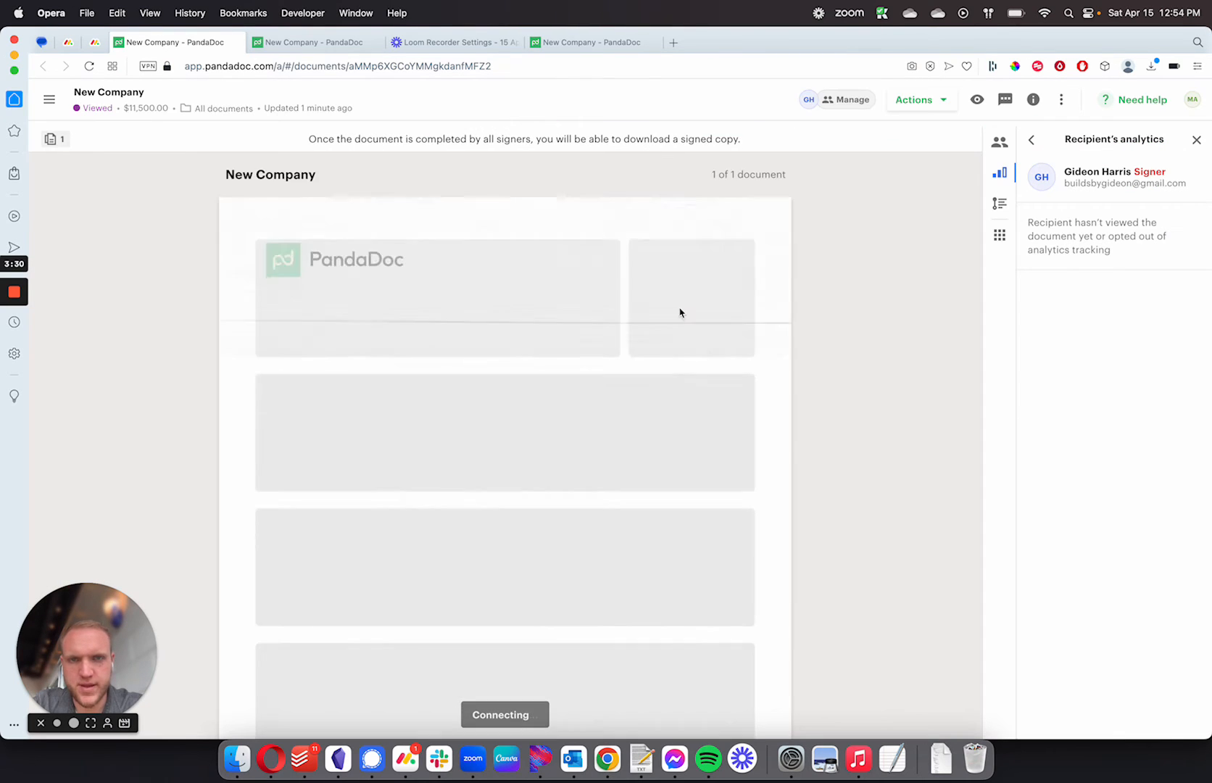
scroll(483, 333, "down", 15)
scroll(483, 334, "up", 15)
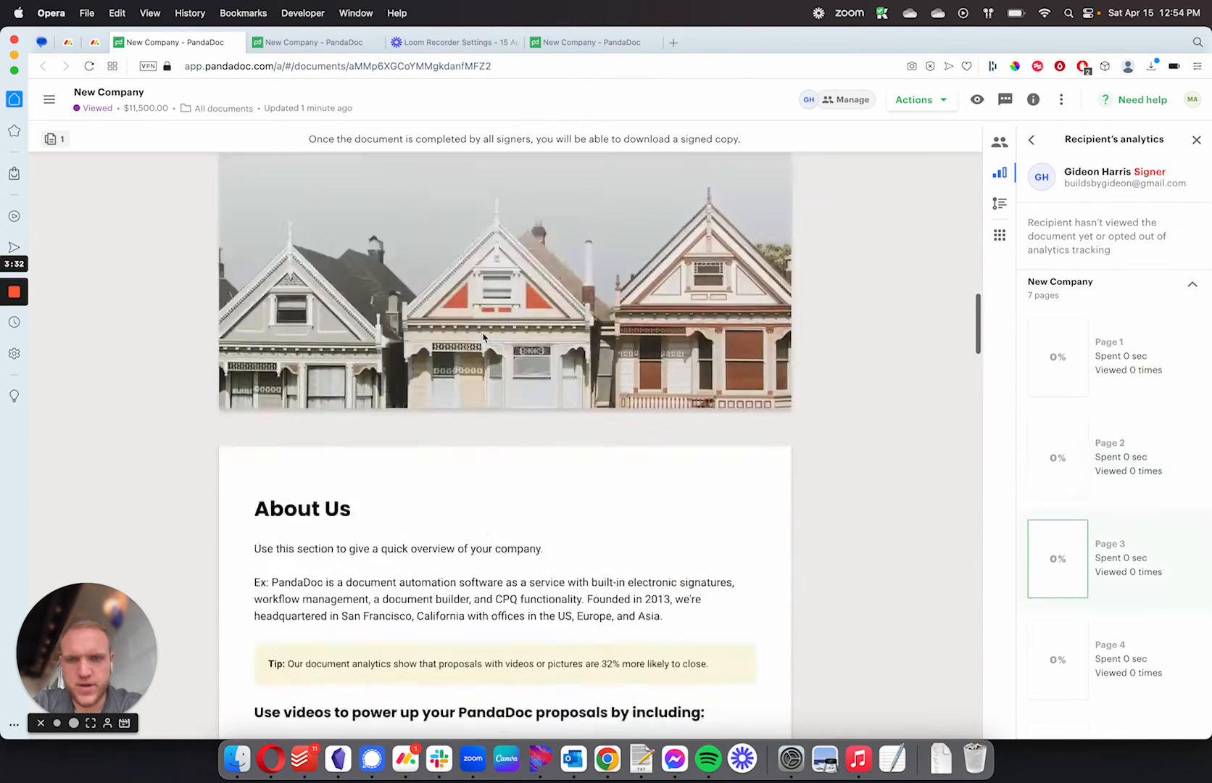
scroll(483, 334, "down", 5)
Back in the monday.com opportunity, open the PandaDoc integration's variables and examine which board fields can autofill documents.
left_click(74, 44)
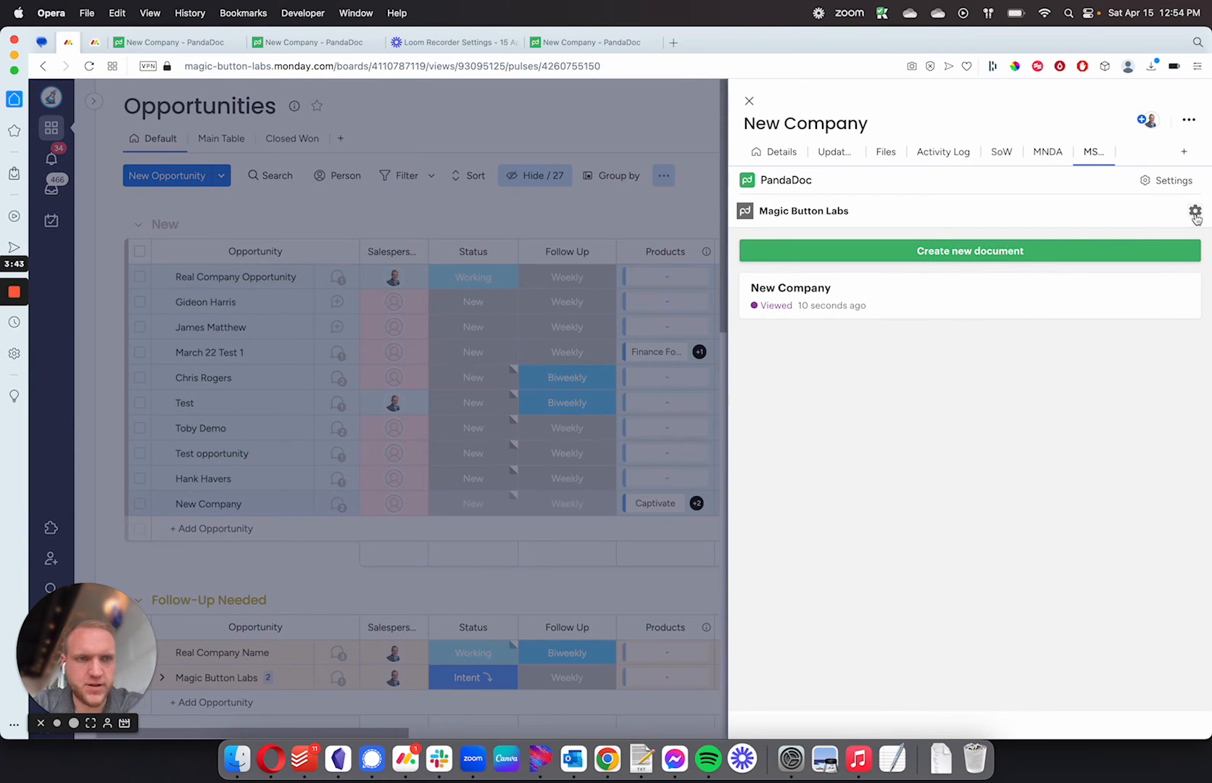
left_click(1196, 212)
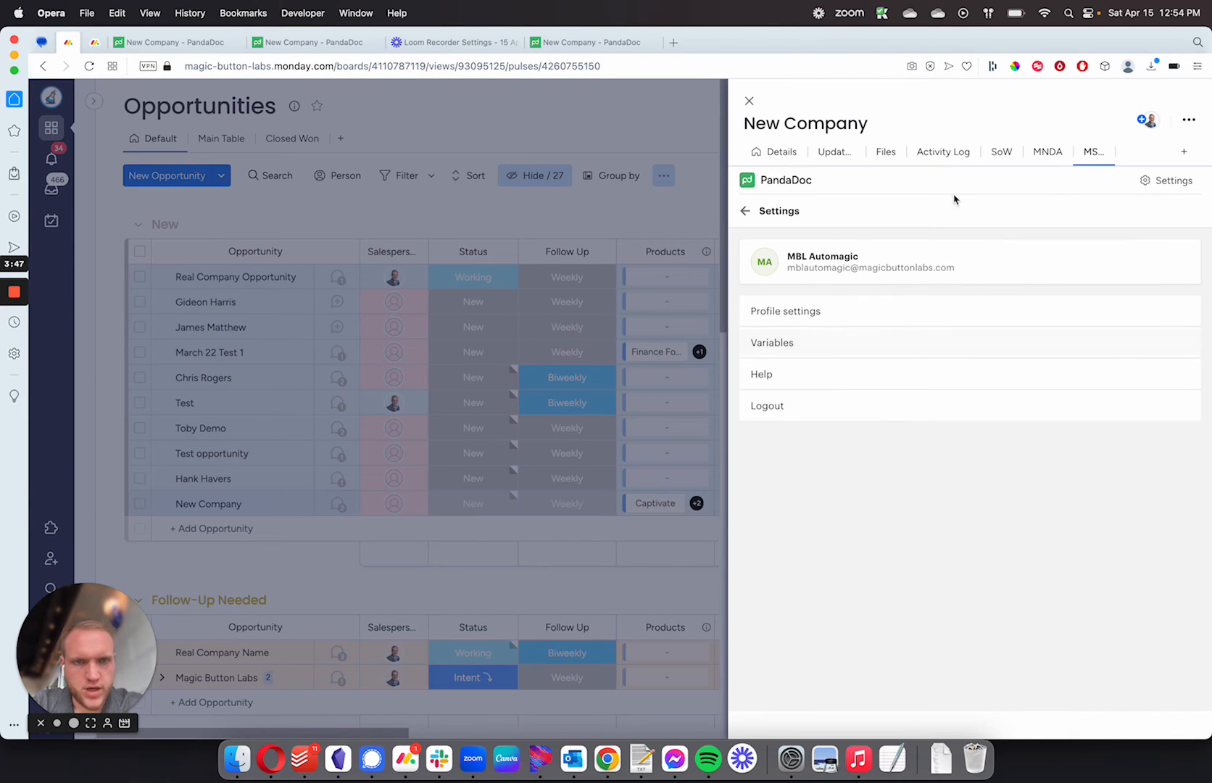
left_click(775, 345)
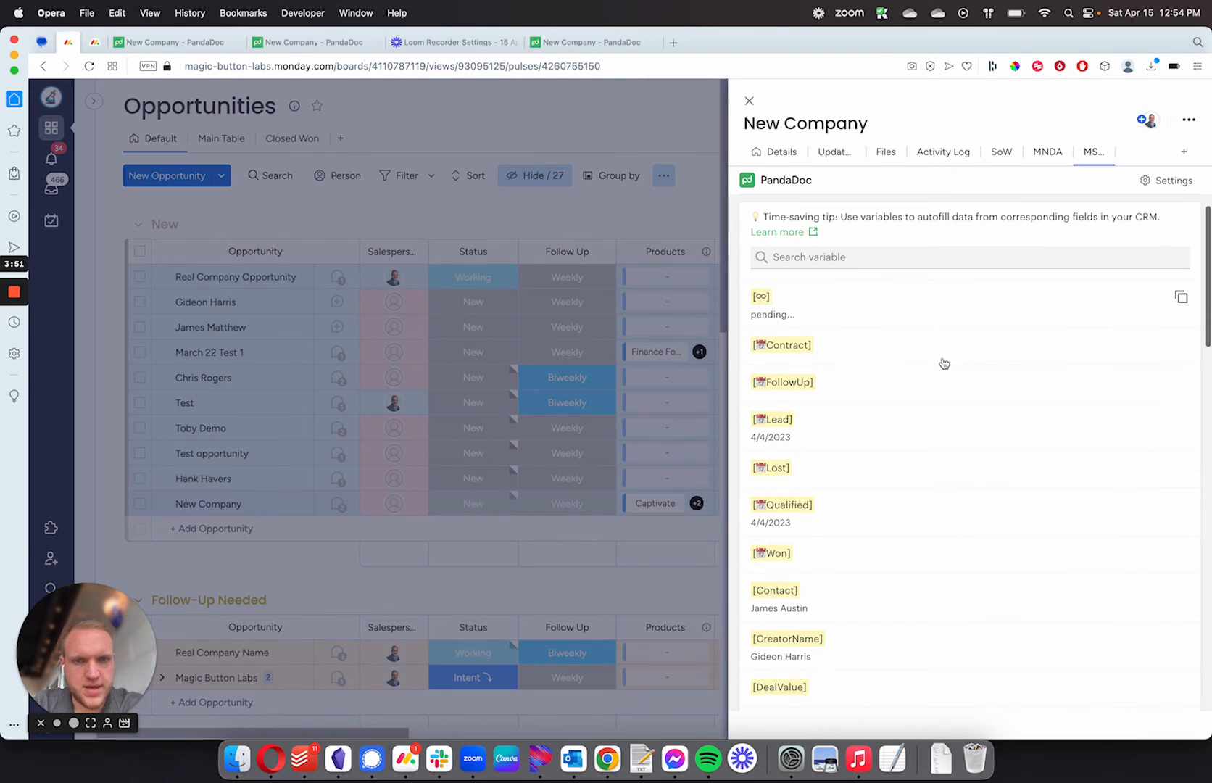
scroll(794, 356, "down", 5)
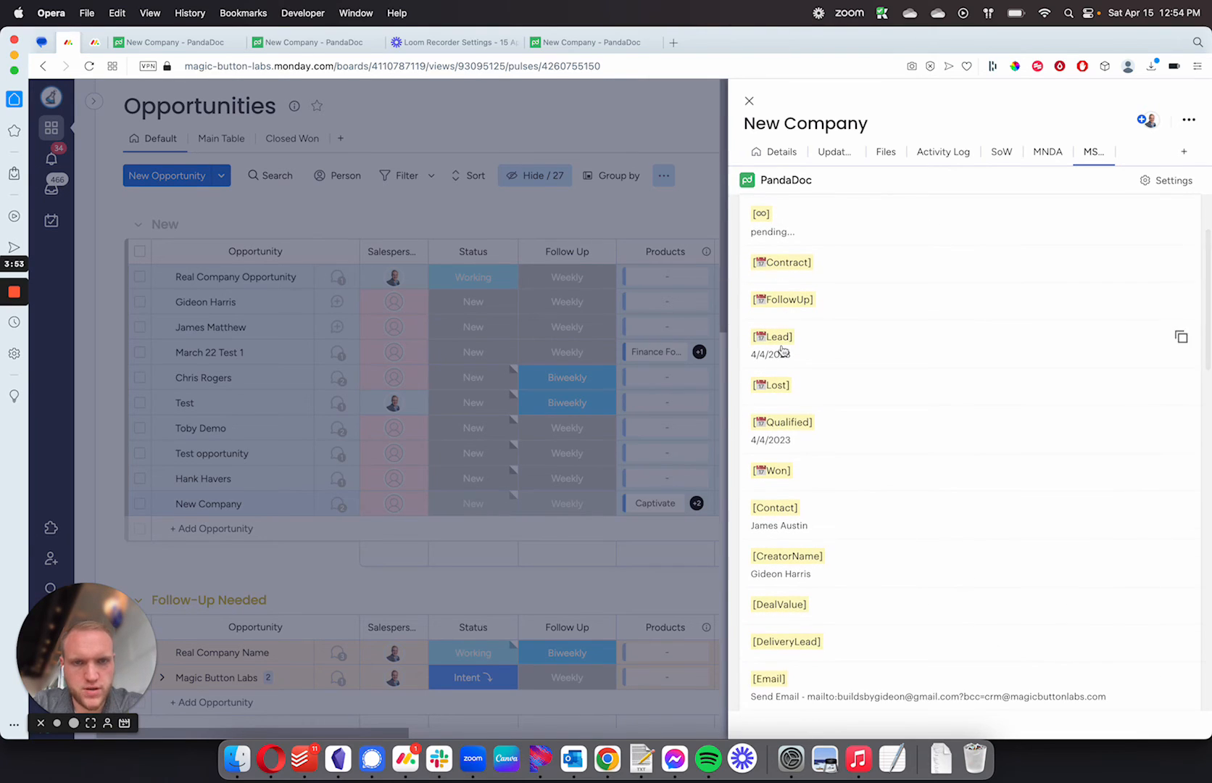
scroll(804, 293, "up", 4)
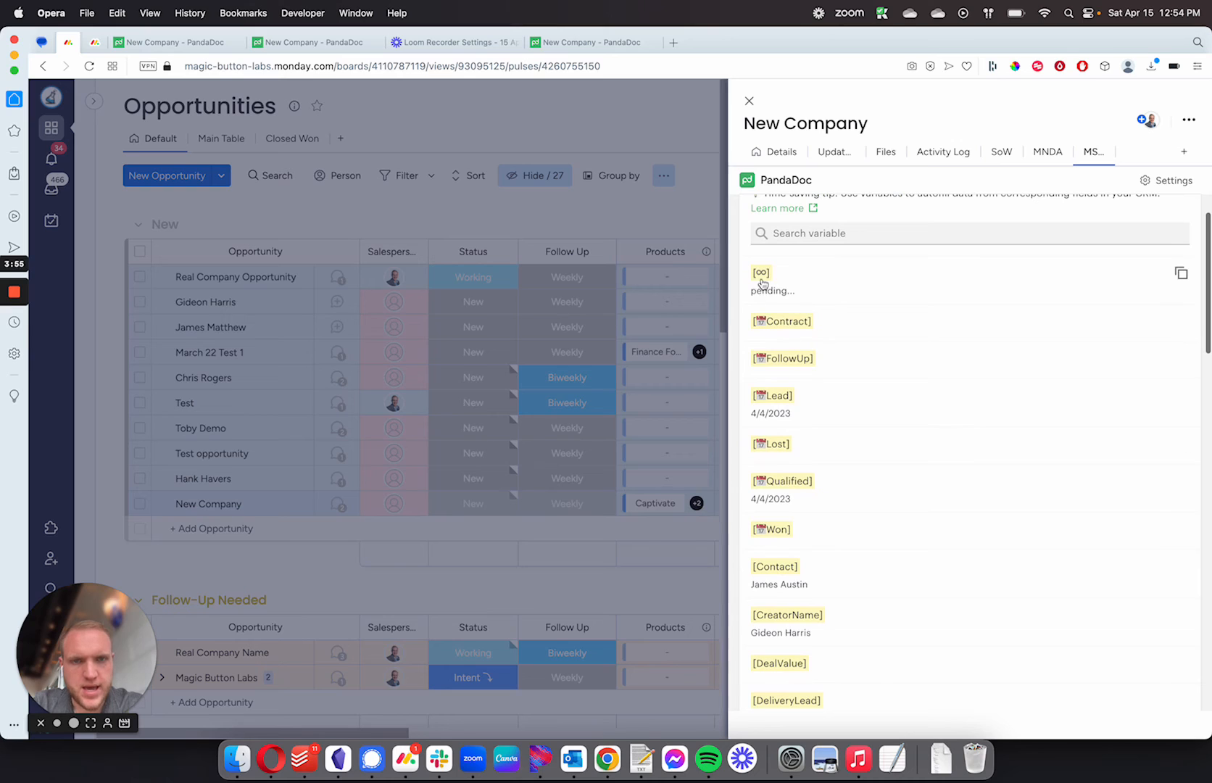
scroll(789, 324, "down", 1)
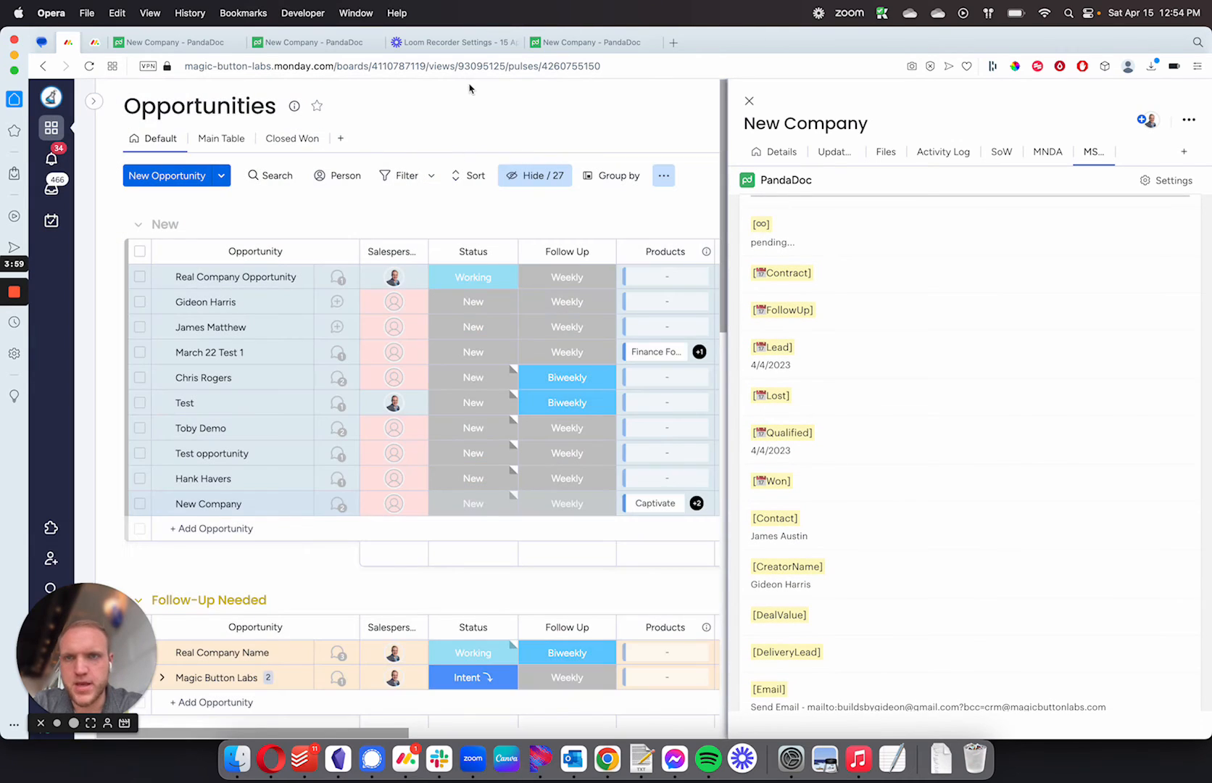
Switch to PandaDoc and open the Sample Sales Proposal template for editing.
left_click(172, 44)
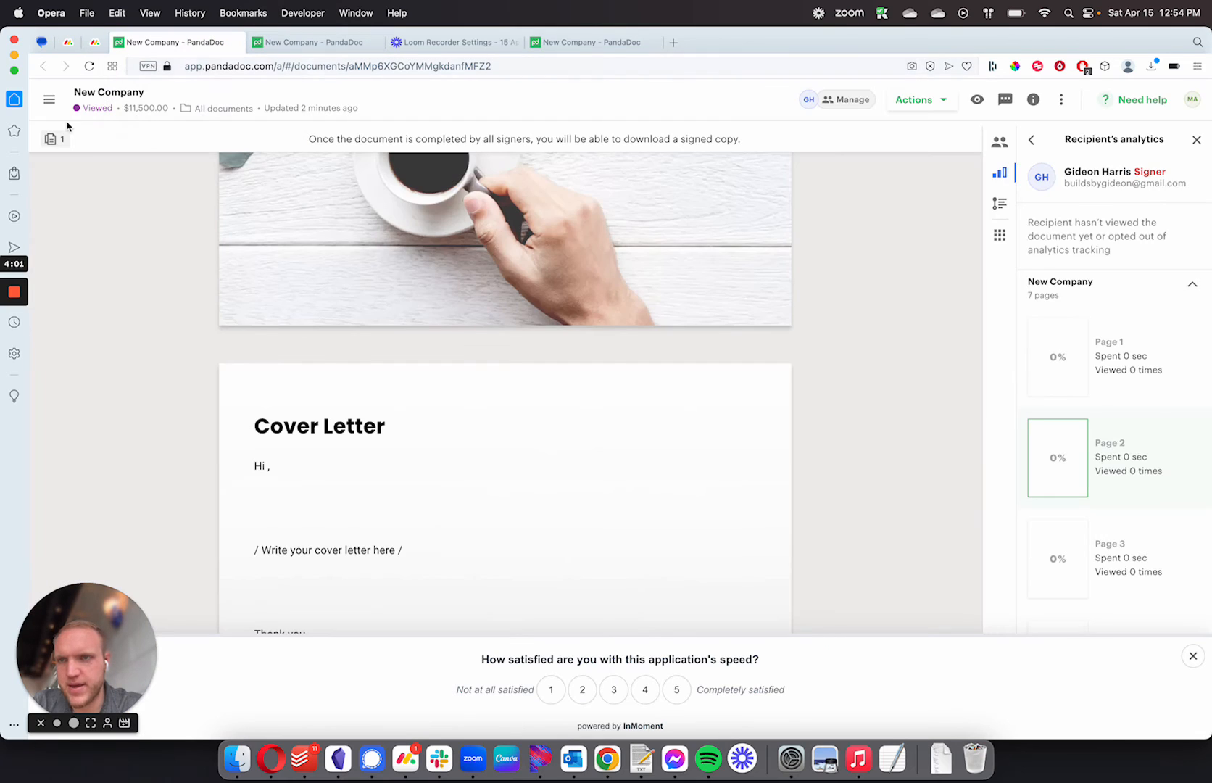
left_click(51, 101)
left_click(116, 206)
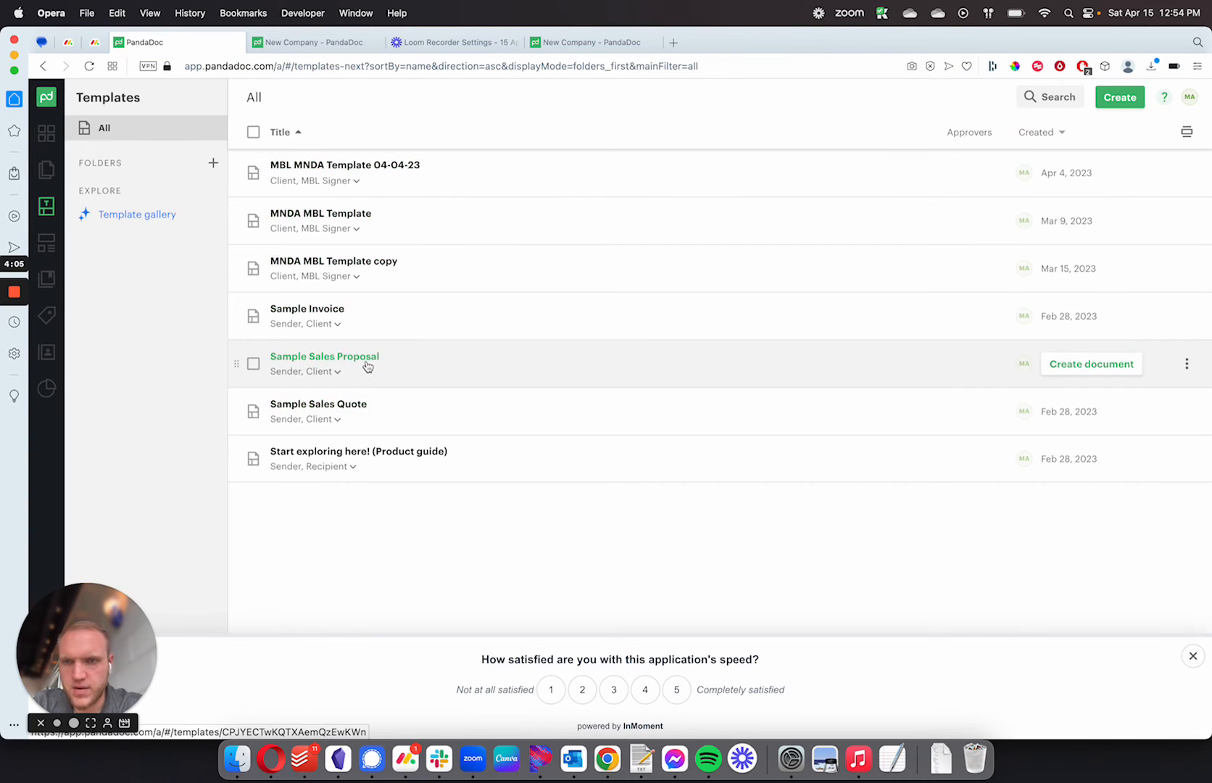
left_click(366, 364)
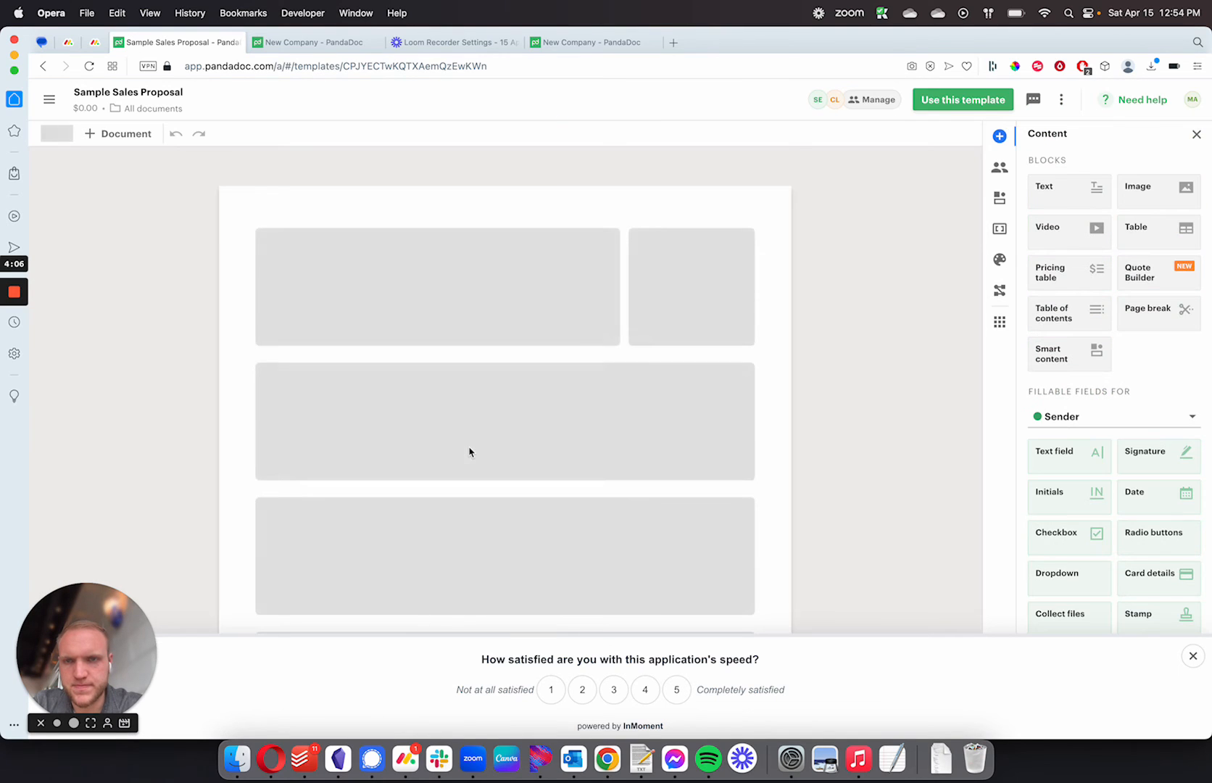
Copy the [Contact] variable from the monday.com opportunity and insert it after the sender's last-name variable in the template's cover letter.
scroll(470, 452, "down", 5)
scroll(469, 453, "down", 10)
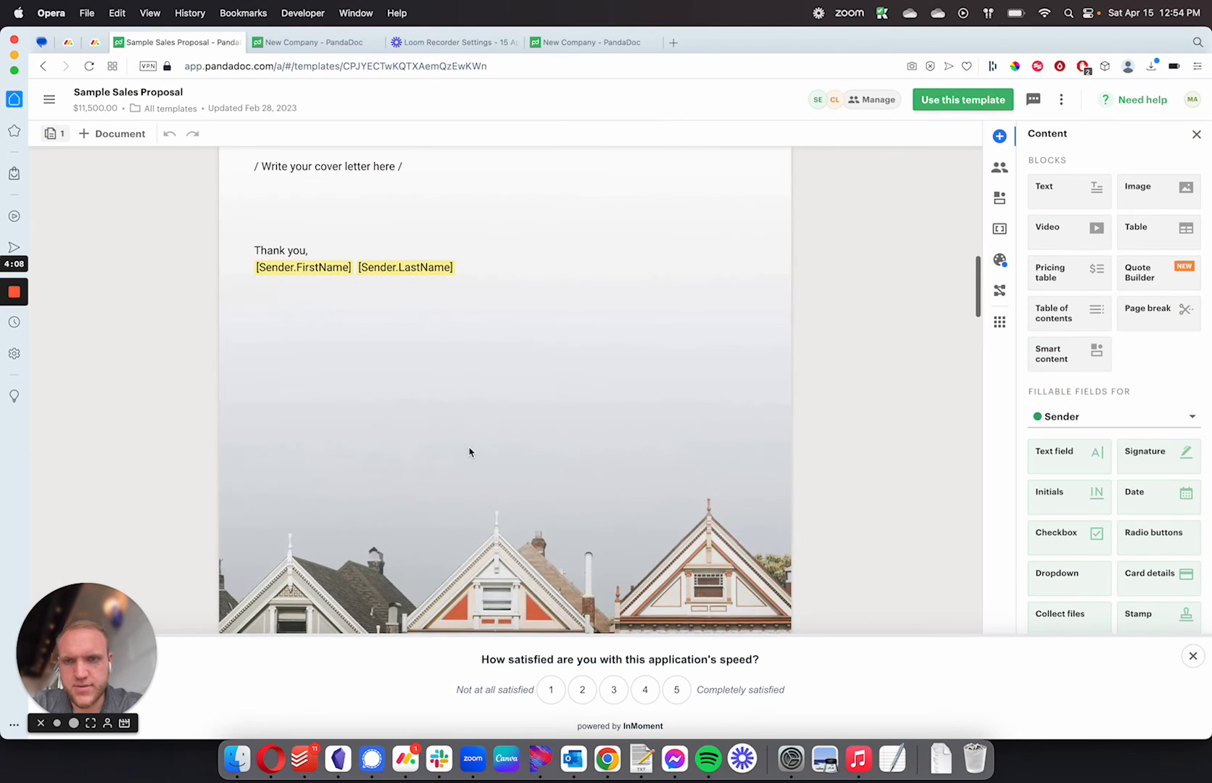
left_click(494, 275)
type("[")
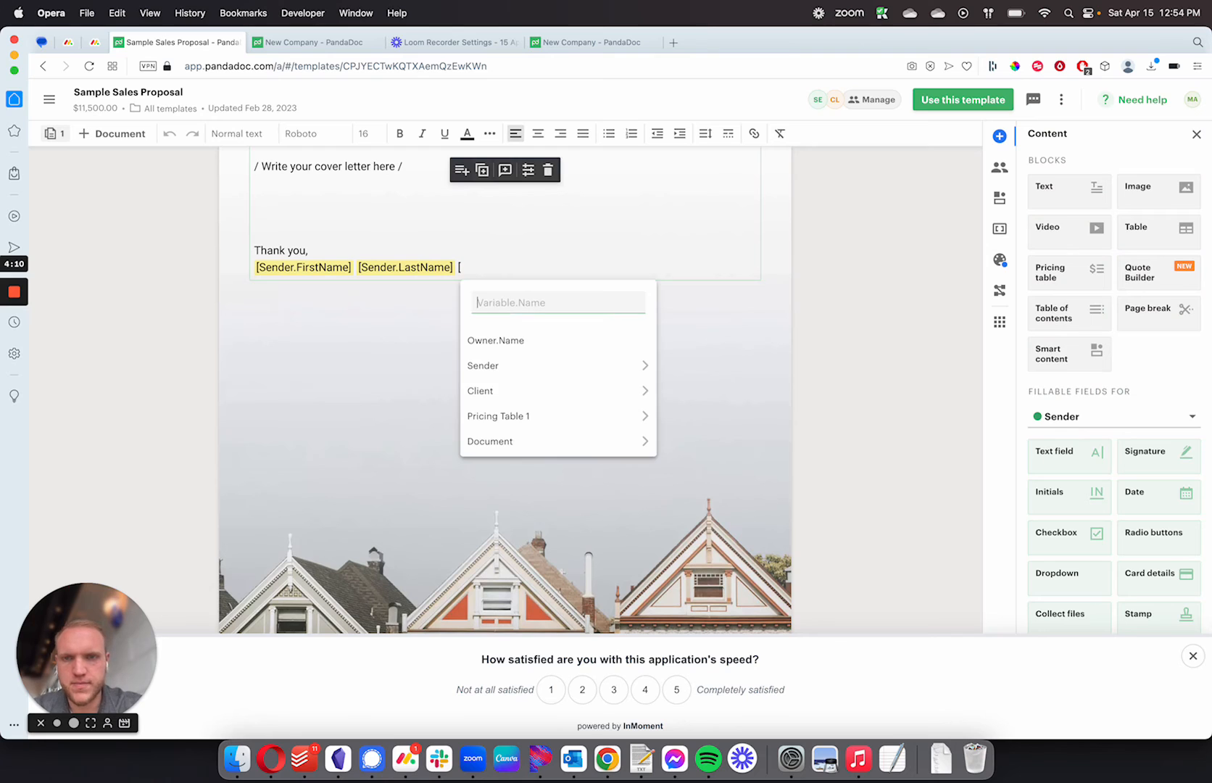
left_click(69, 42)
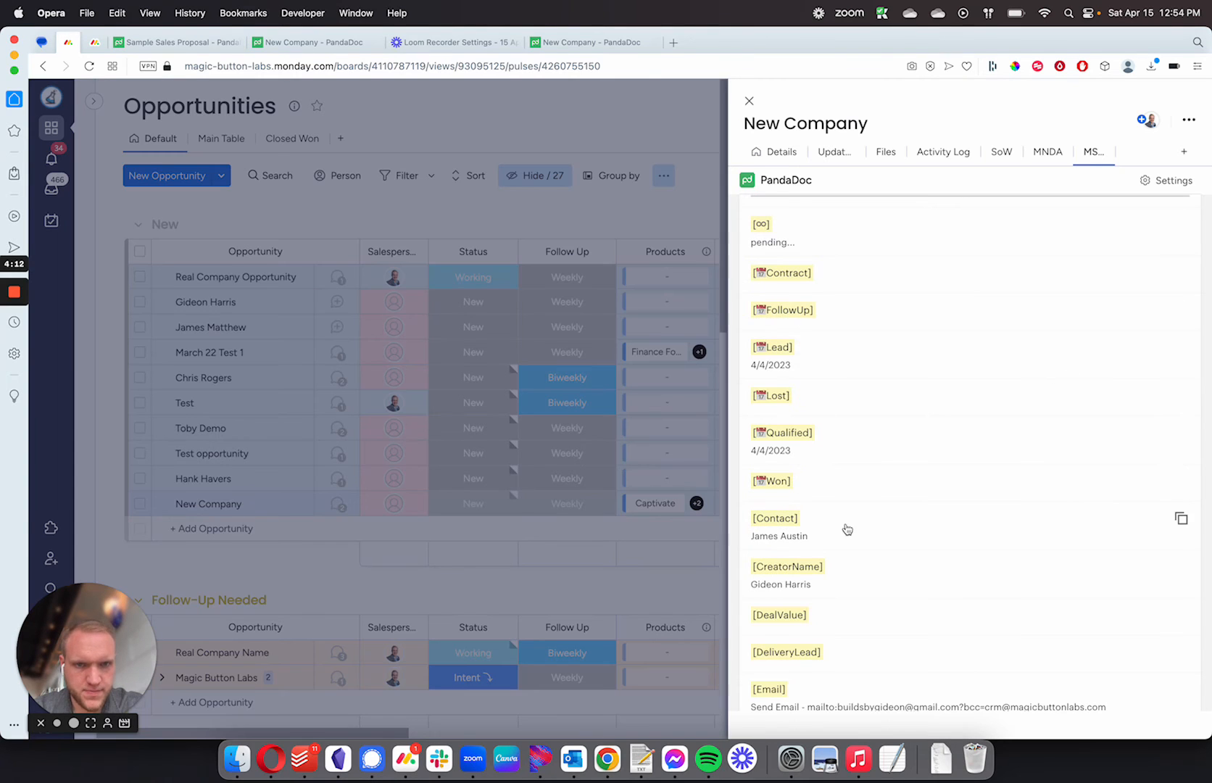
scroll(852, 503, "down", 1)
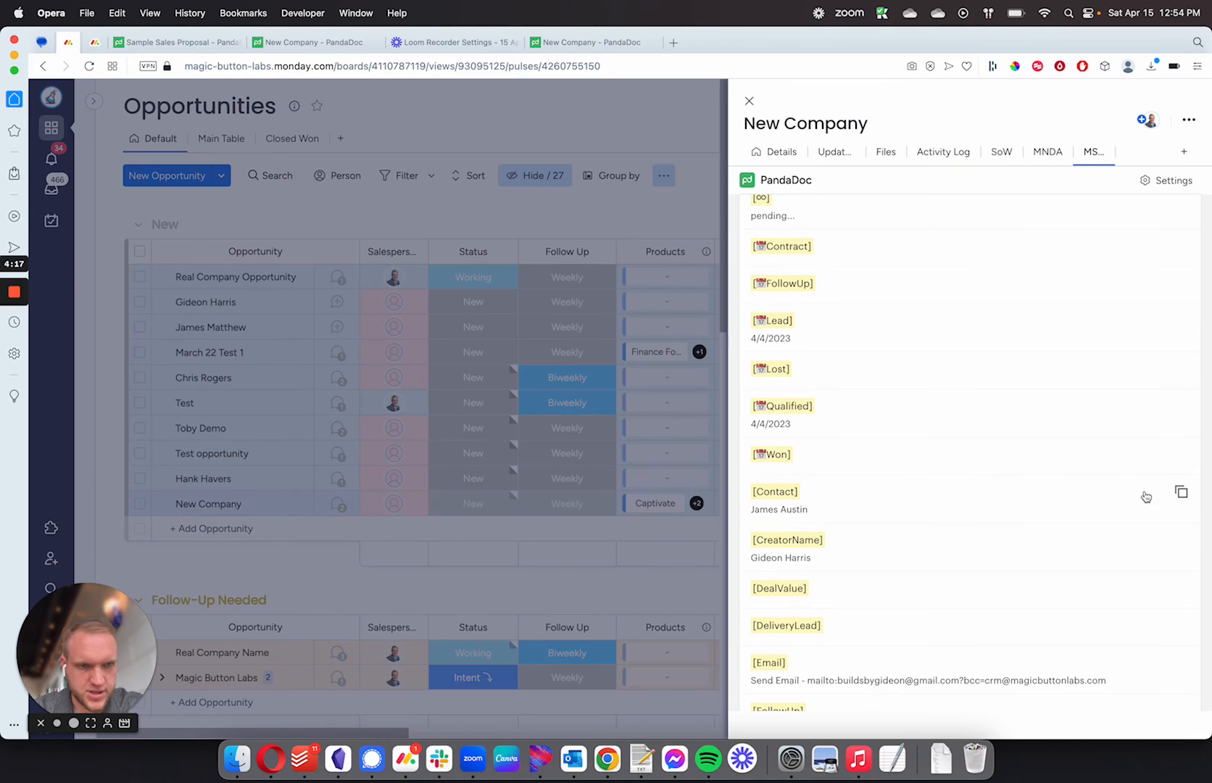
key("ctrl+Tab")
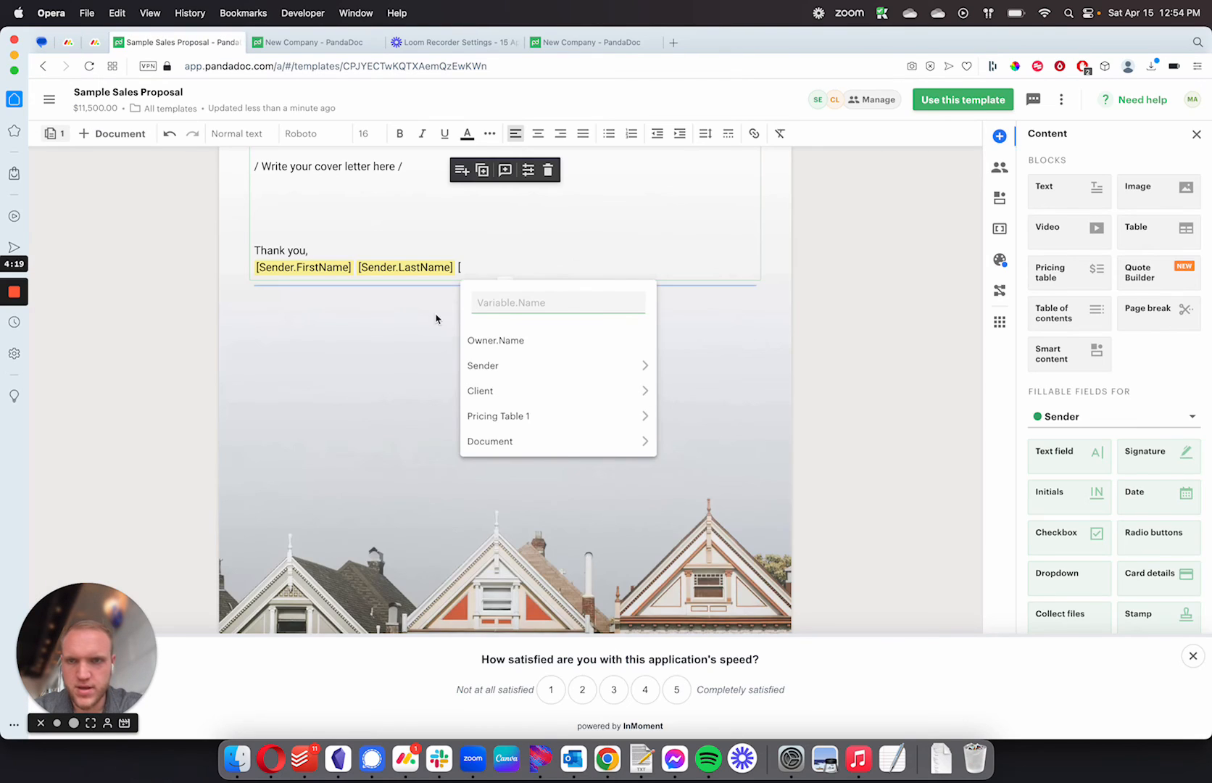
key("super+v")
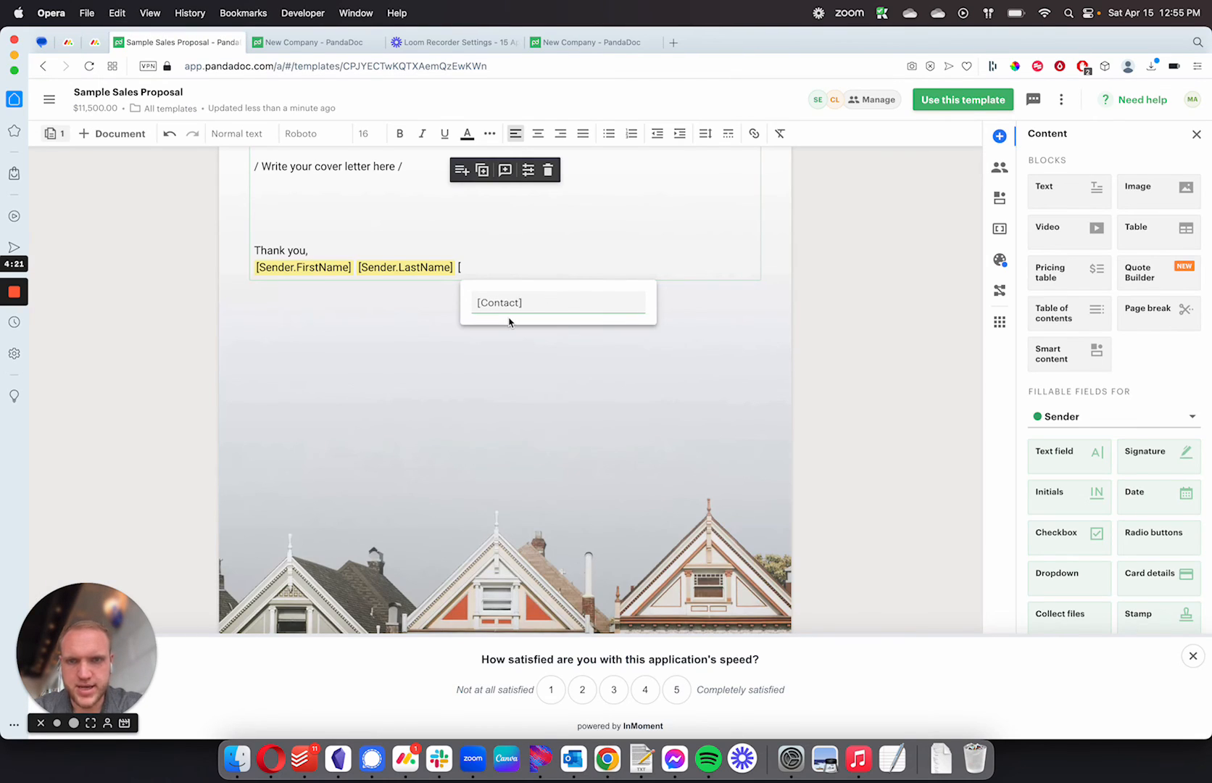
key("Return")
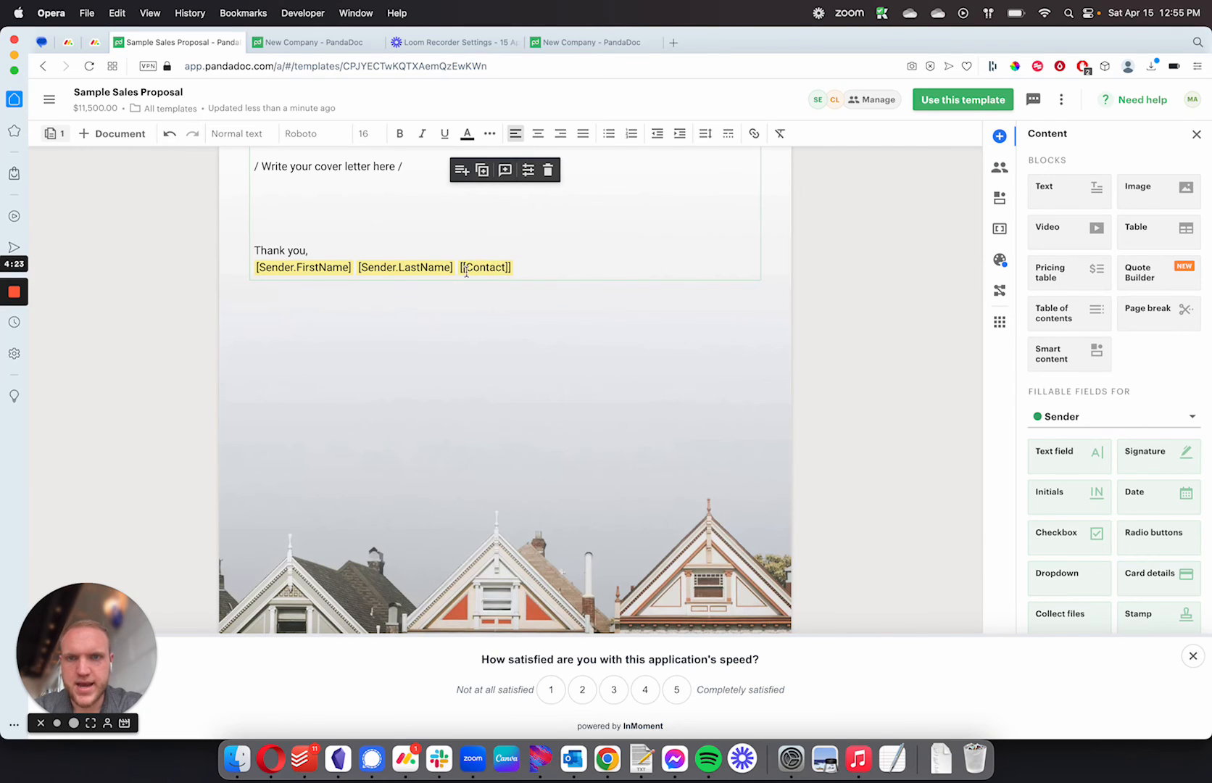
Examine the rest of the opportunity's PandaDoc variables in monday.com, including email, products and project fields, and return to the integration settings.
key("ctrl+Tab")
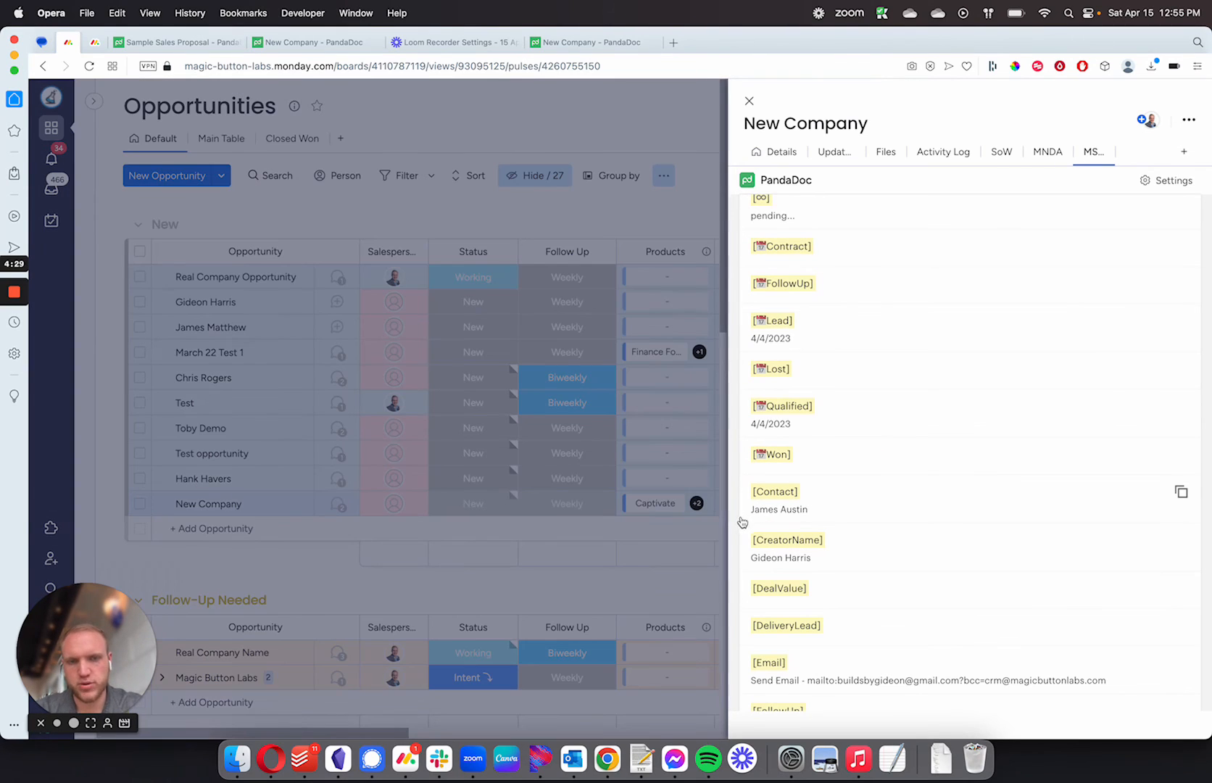
scroll(820, 516, "down", 3)
scroll(819, 517, "down", 5)
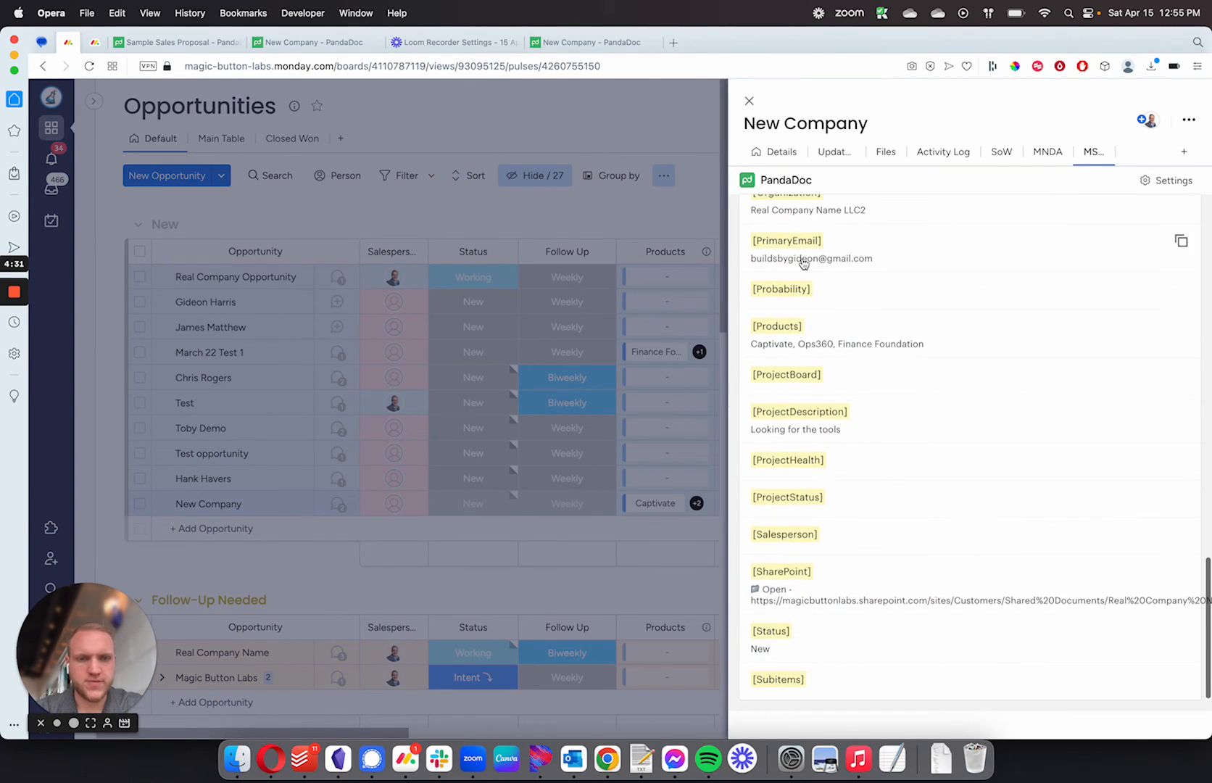
scroll(804, 263, "up", 3)
scroll(804, 263, "down", 2)
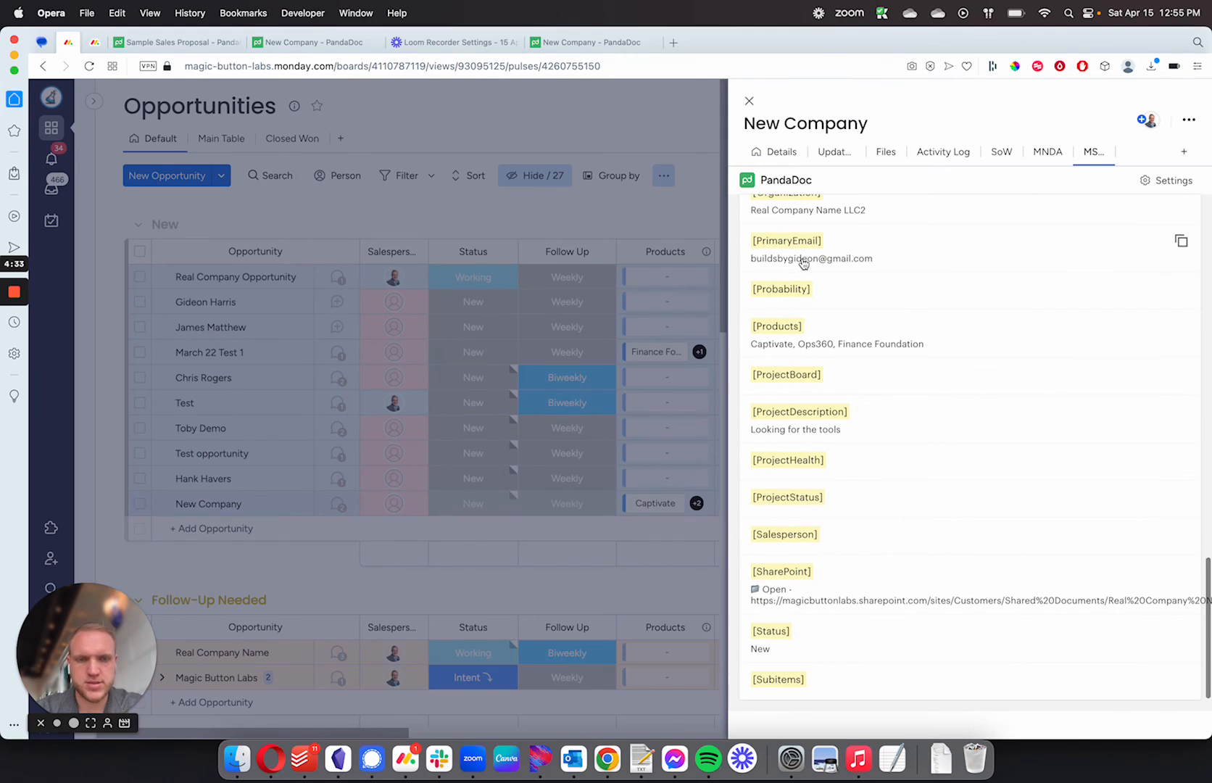
scroll(803, 263, "up", 10)
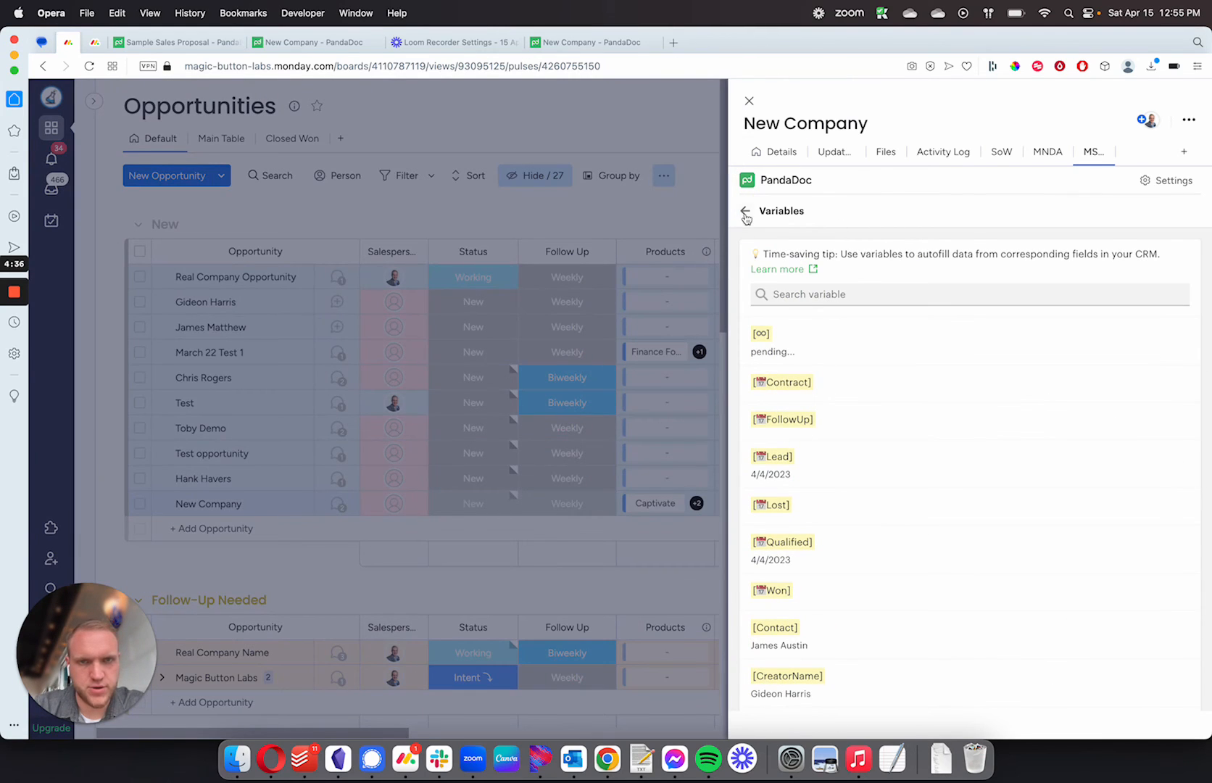
left_click(746, 212)
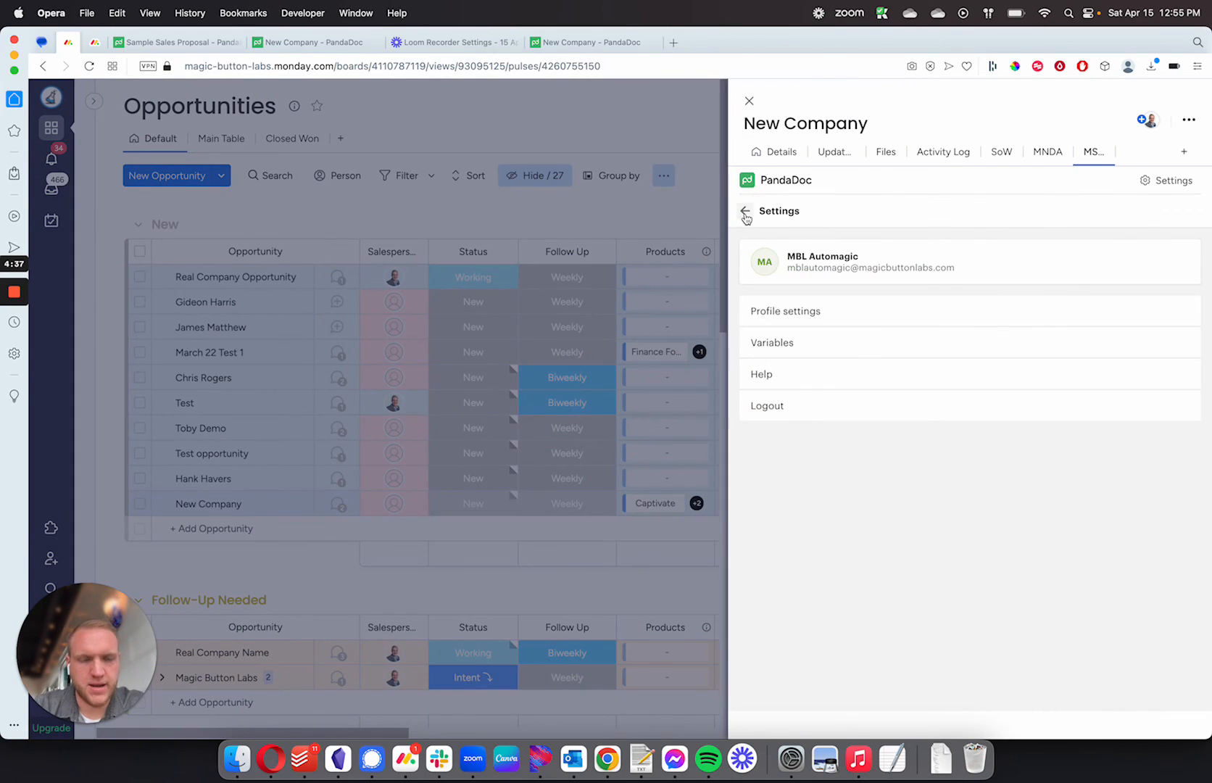